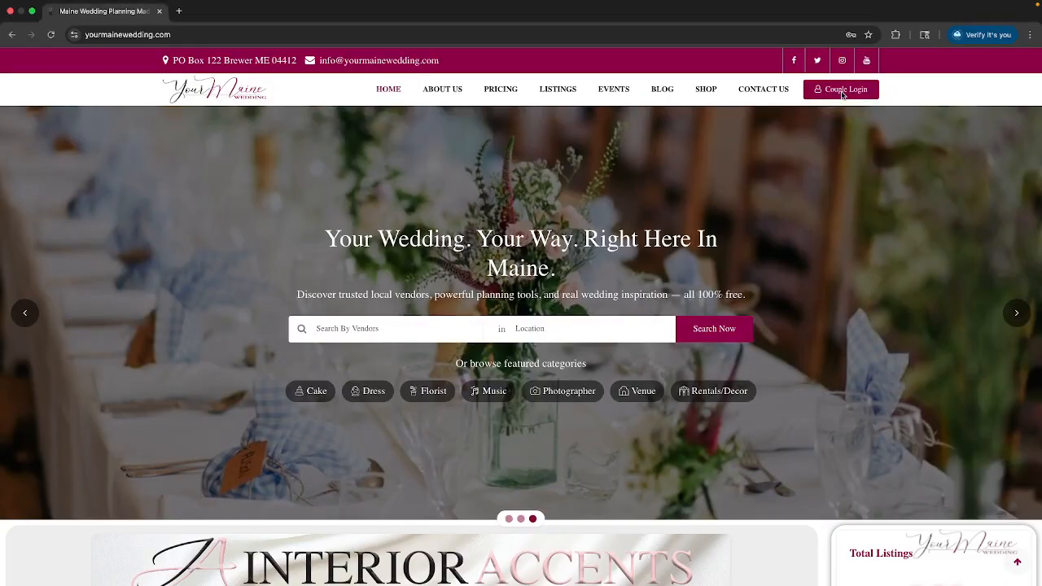
Step: Open the vendor registration form from the login dialog, review its fields and category choices, and close it without signing up
left_click(843, 93)
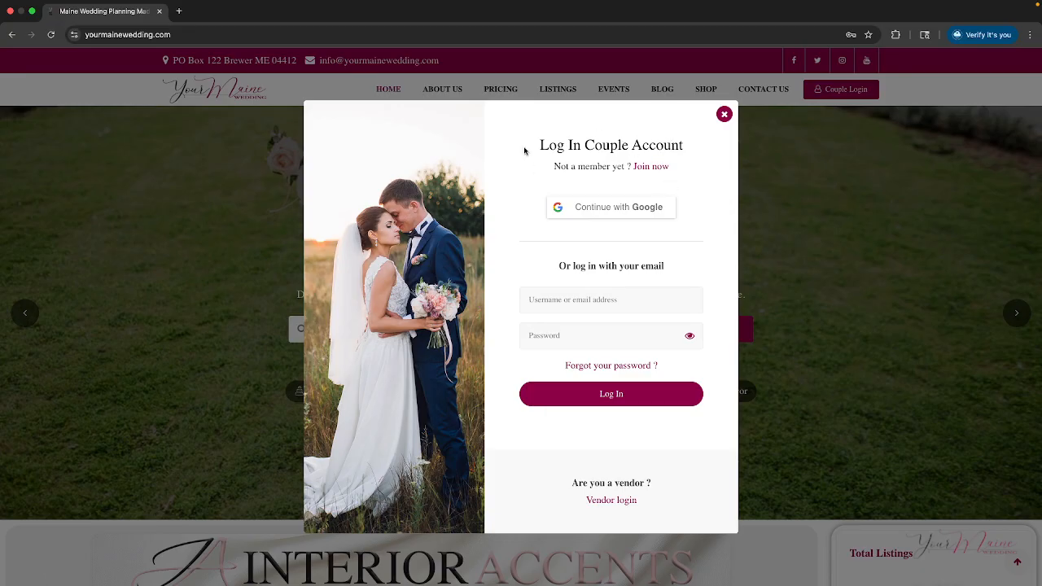
left_click(612, 501)
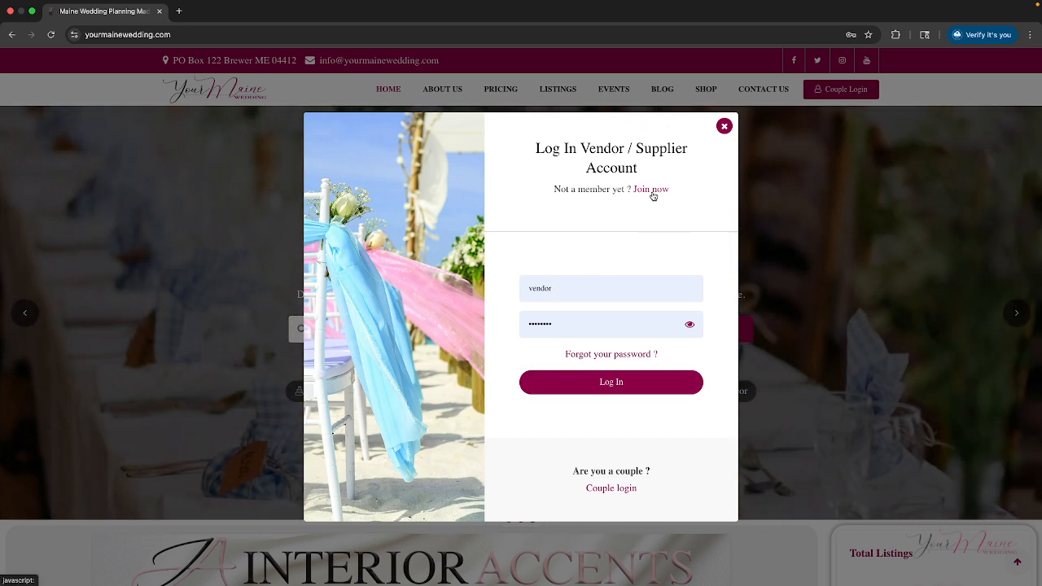
left_click(653, 191)
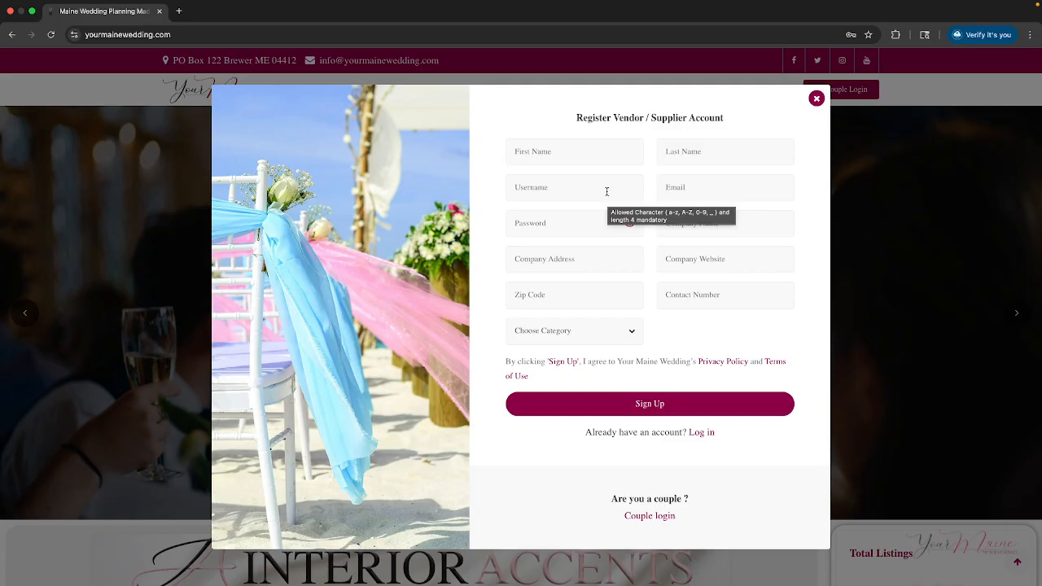
left_click(692, 187)
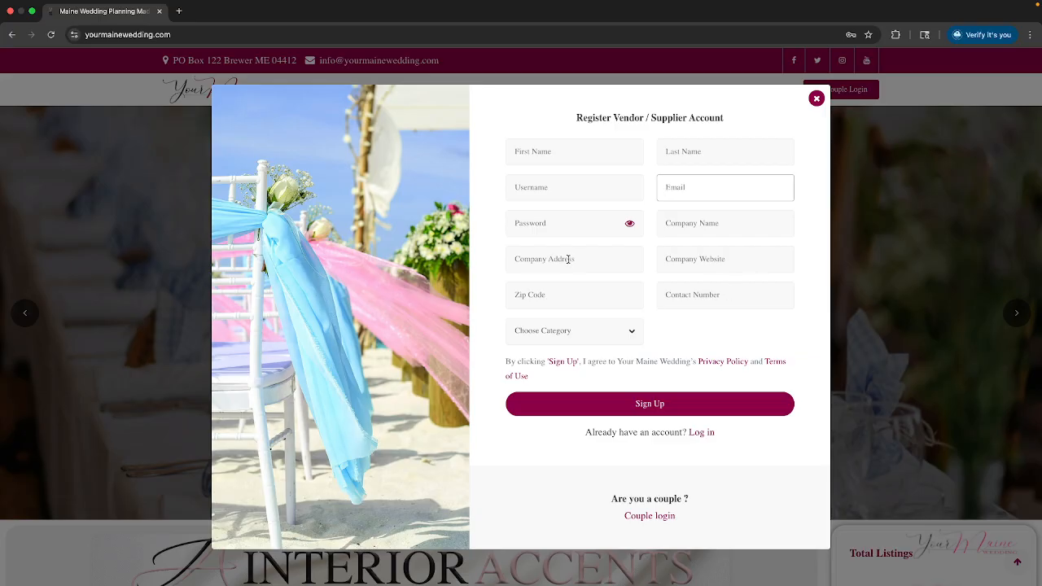
left_click(614, 331)
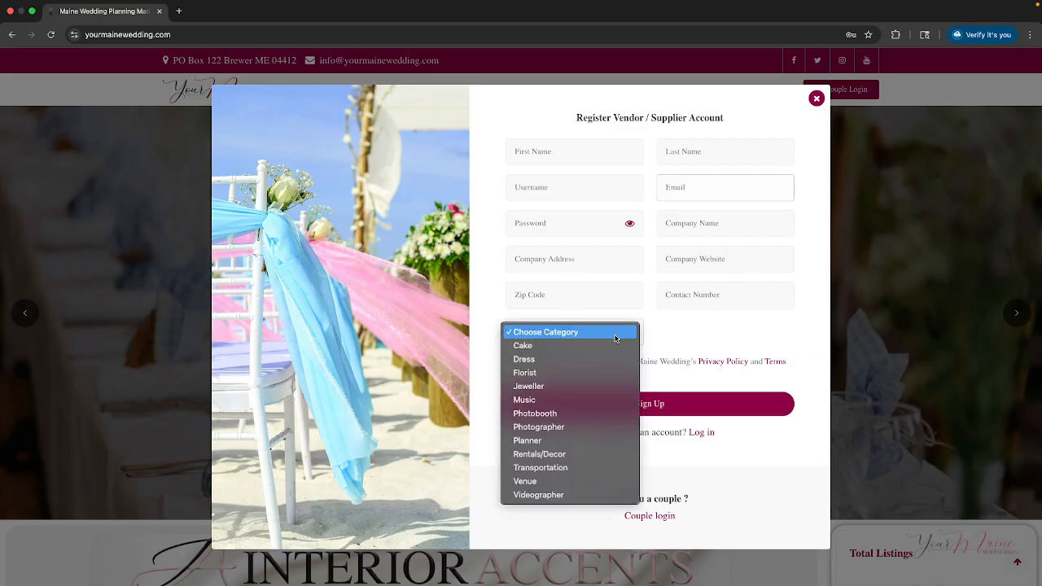
left_click(692, 338)
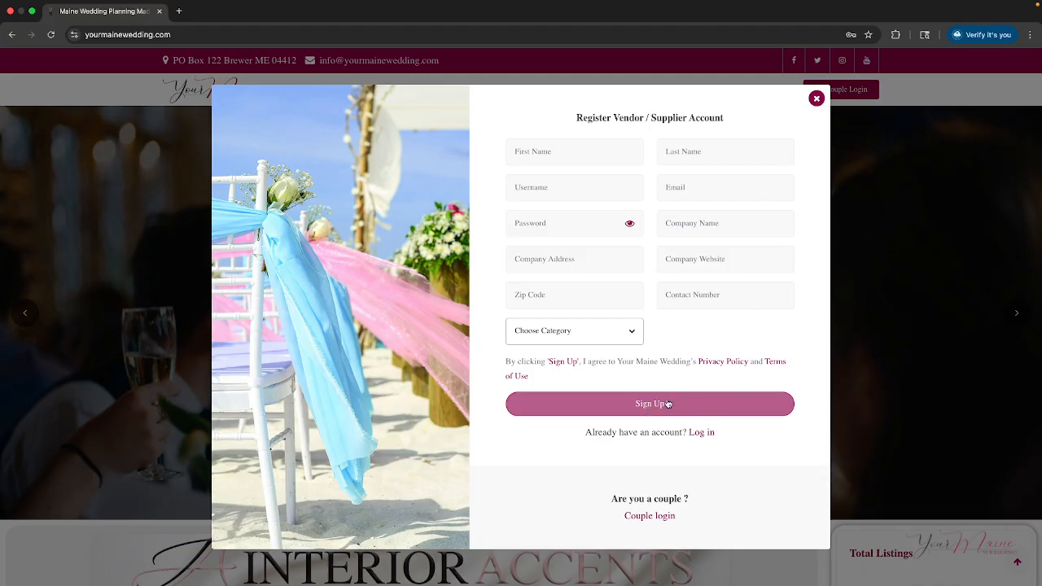
left_click(816, 98)
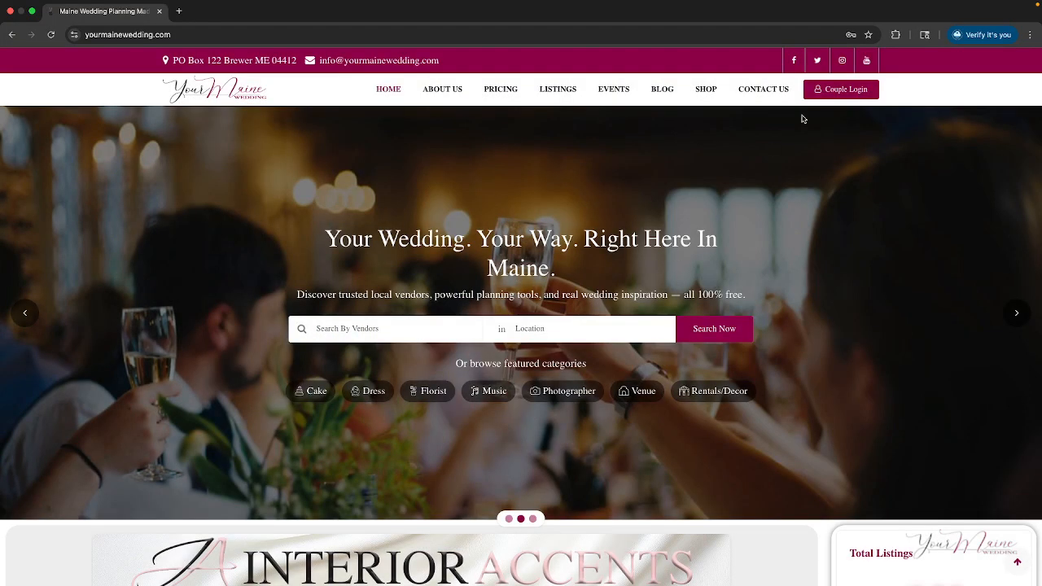
Step: Log in to the vendor account with the already filled-in credentials
left_click(838, 92)
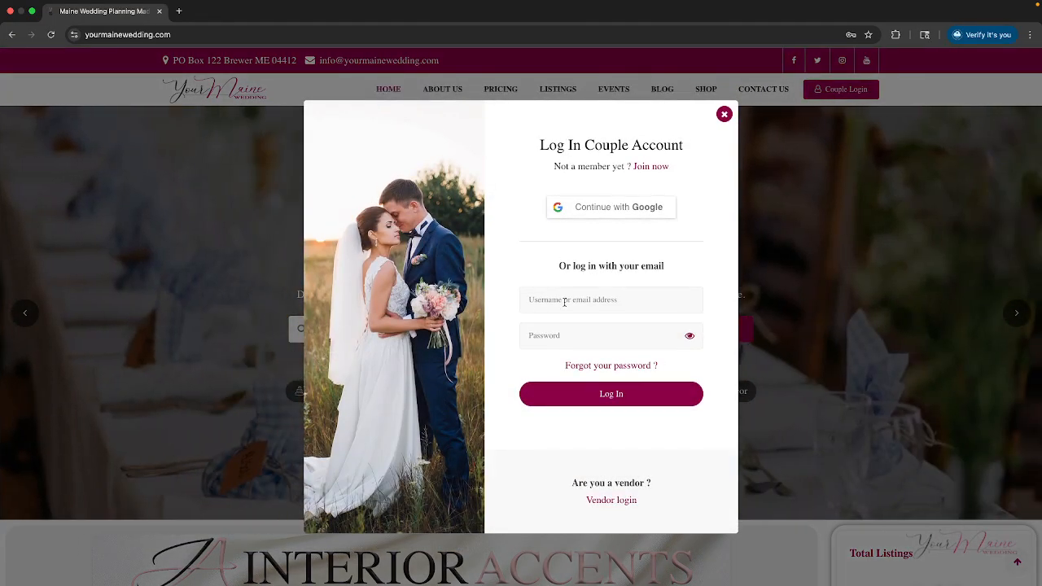
left_click(612, 499)
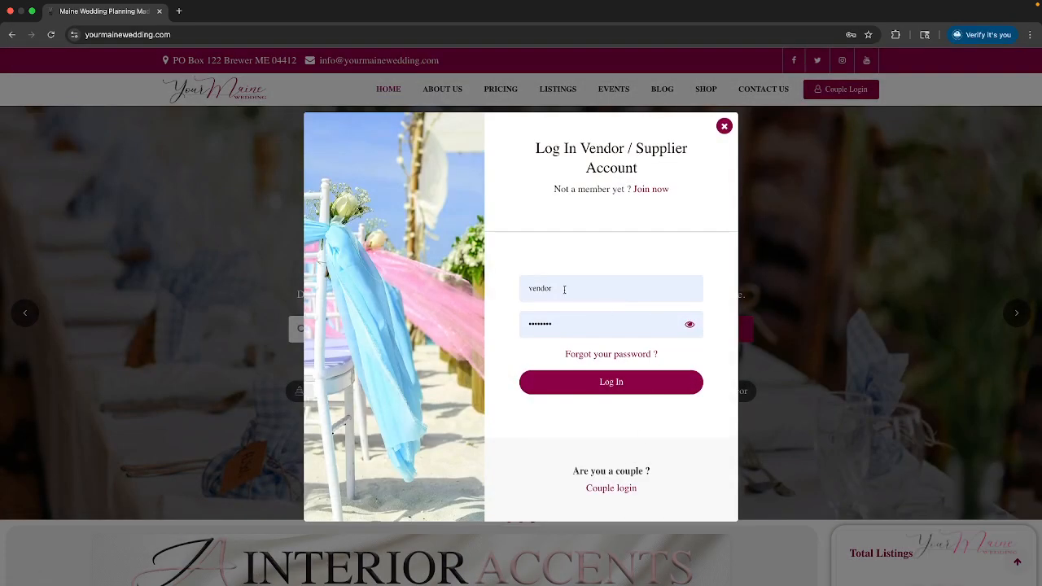
left_click(619, 384)
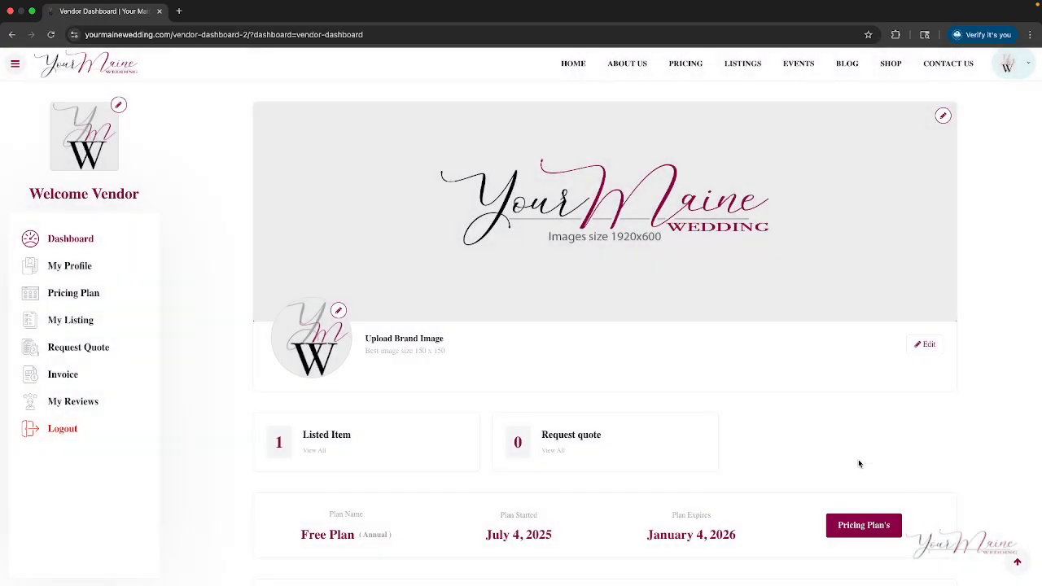
Step: Collapse and expand the vendor dashboard's side menu a few times, leaving it expanded
scroll(207, 162, "down", 1)
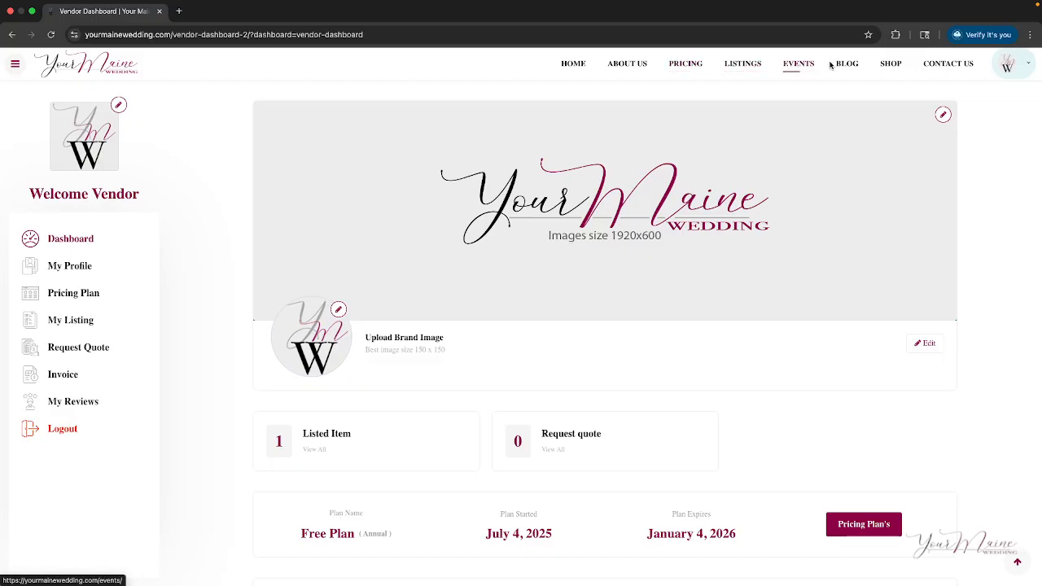
mouse_move(1013, 67)
left_click(19, 67)
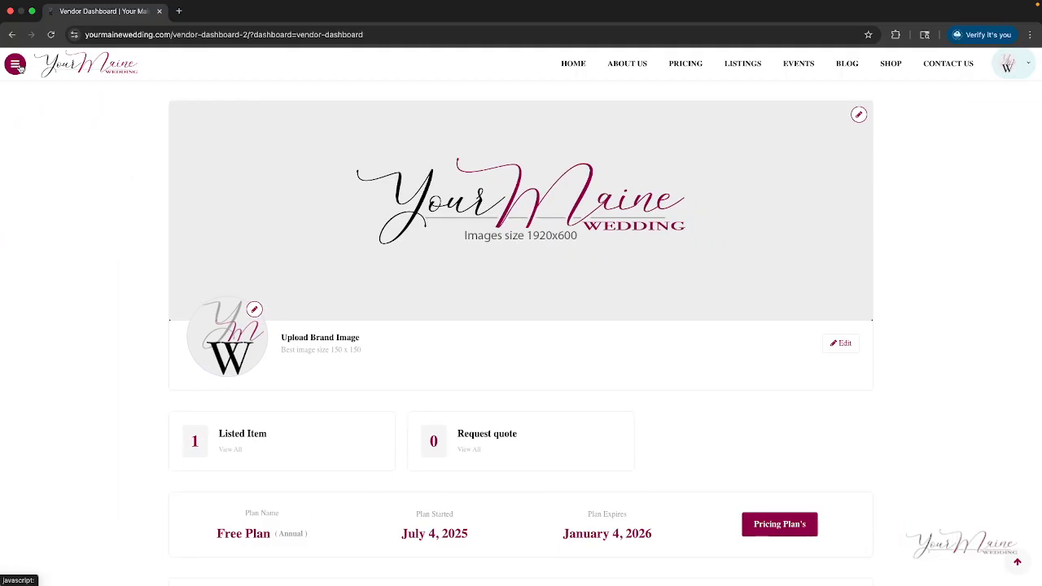
left_click(20, 67)
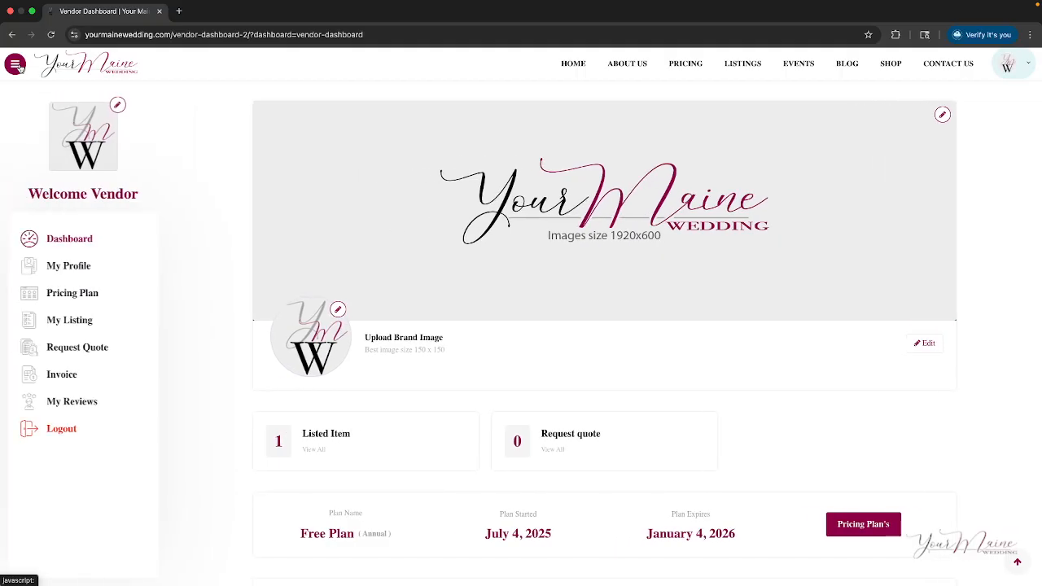
left_click(20, 67)
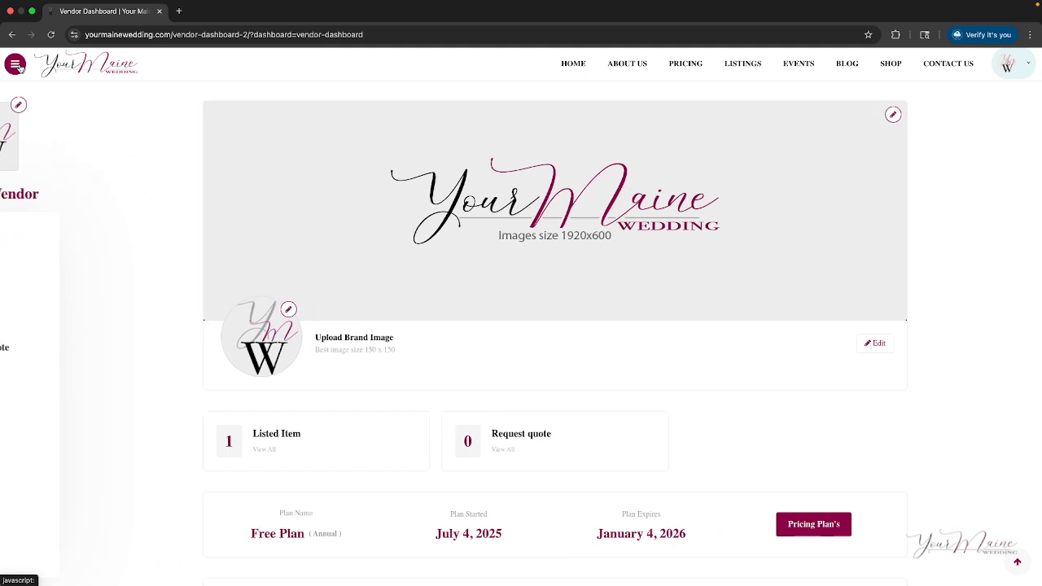
left_click(19, 67)
left_click(20, 66)
left_click(20, 67)
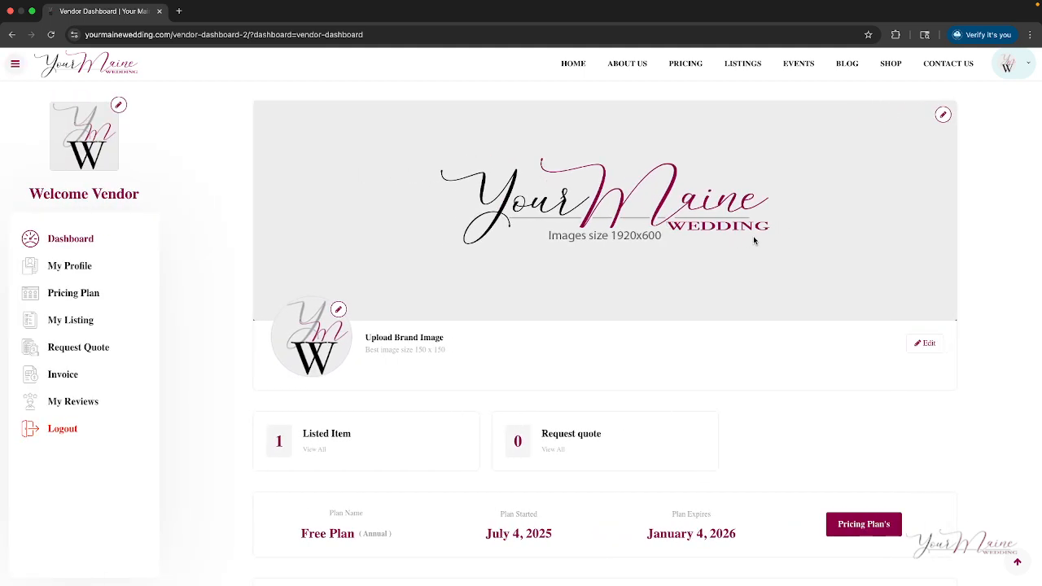
Step: Look over the vendor dashboard's banner, brand image, listing and quote summaries, plan details and Your Listing section
scroll(759, 241, "down", 1)
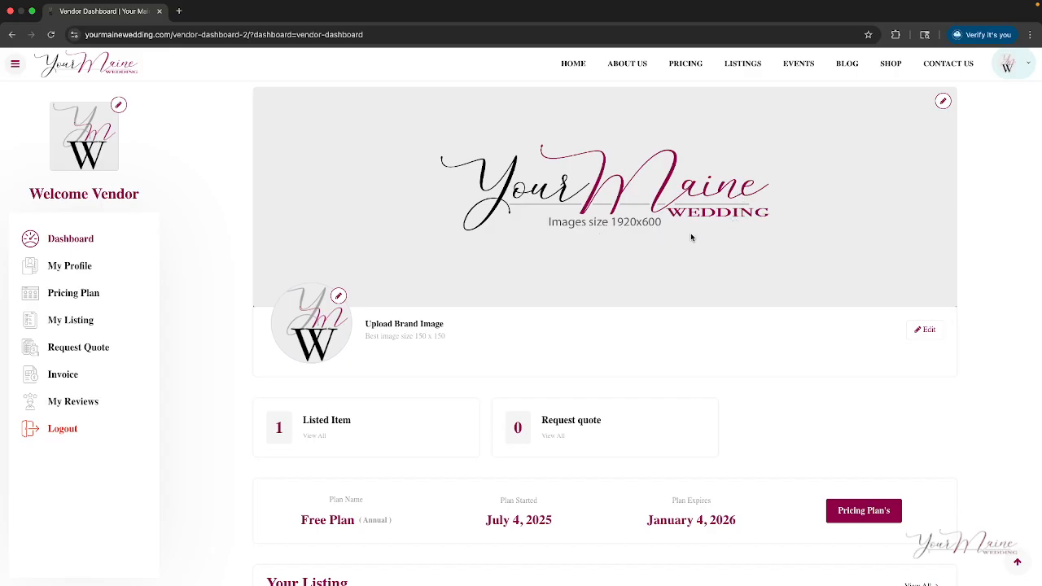
scroll(613, 261, "up", 1)
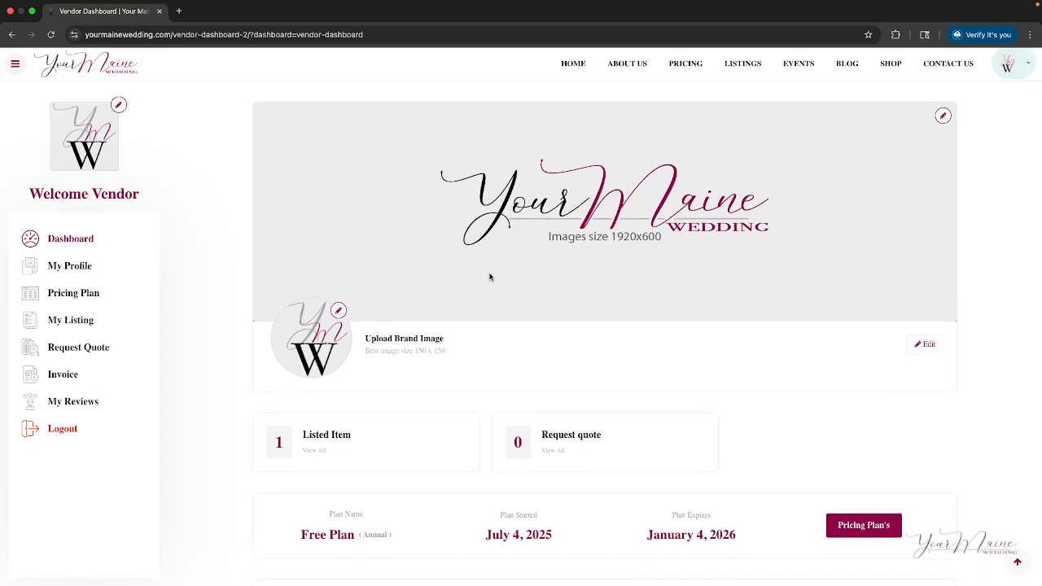
scroll(489, 279, "down", 1)
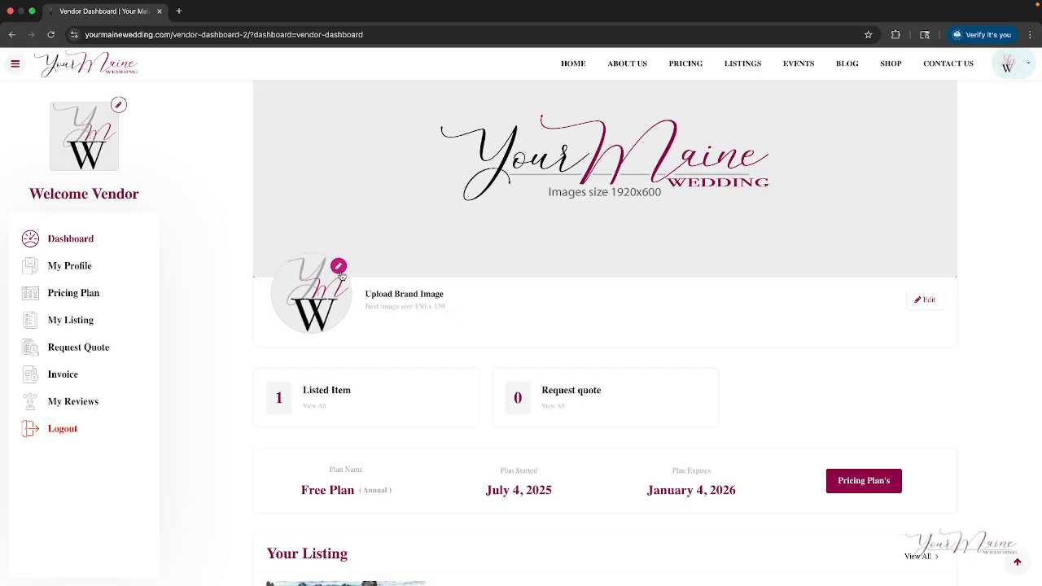
scroll(721, 269, "up", 1)
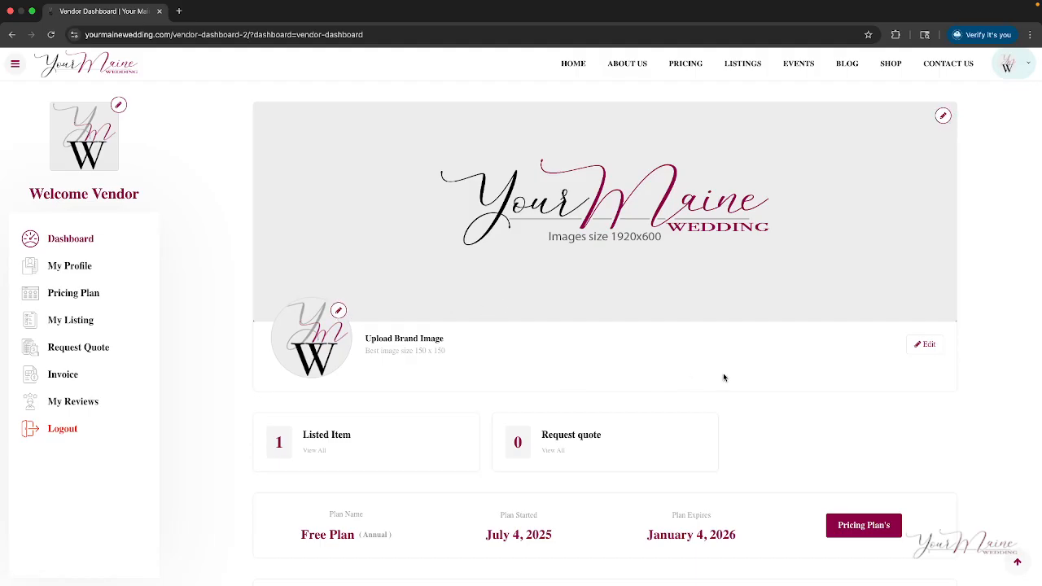
scroll(757, 375, "down", 4)
scroll(561, 270, "down", 2)
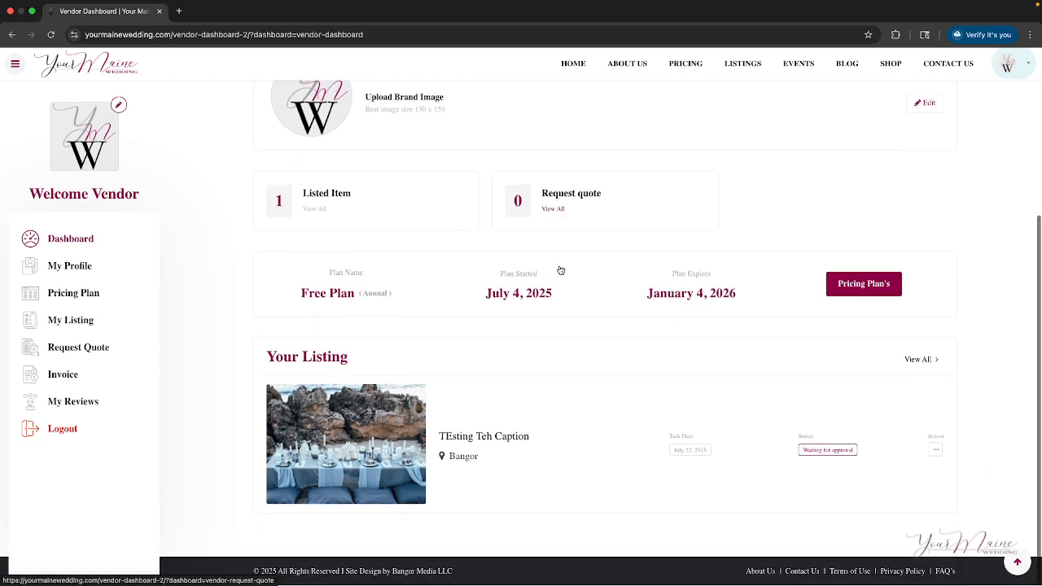
scroll(686, 262, "up", 5)
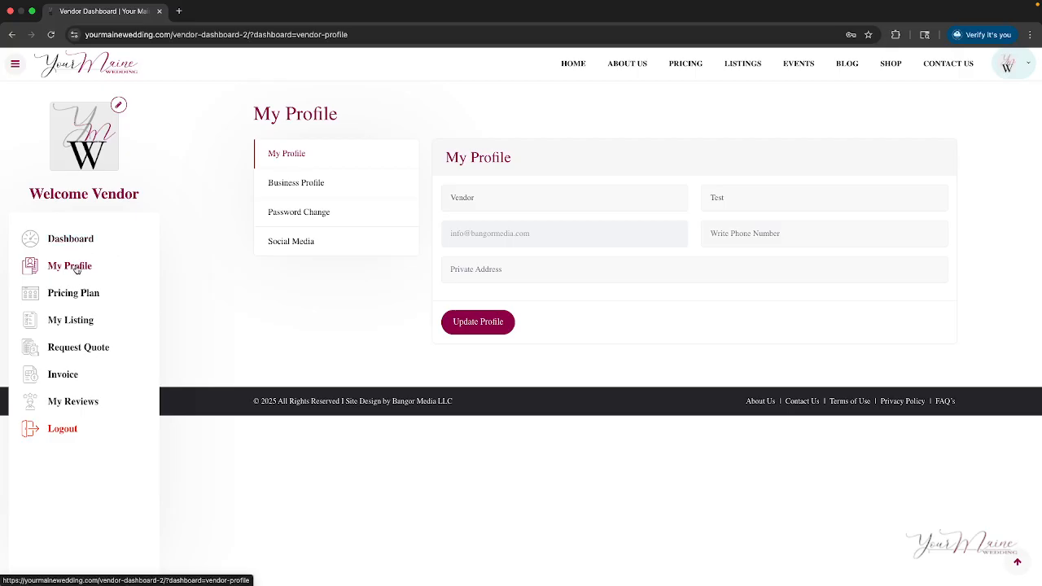
Step: Review the editable name, phone number and private address fields in the vendor's My Profile form
left_click(1015, 72)
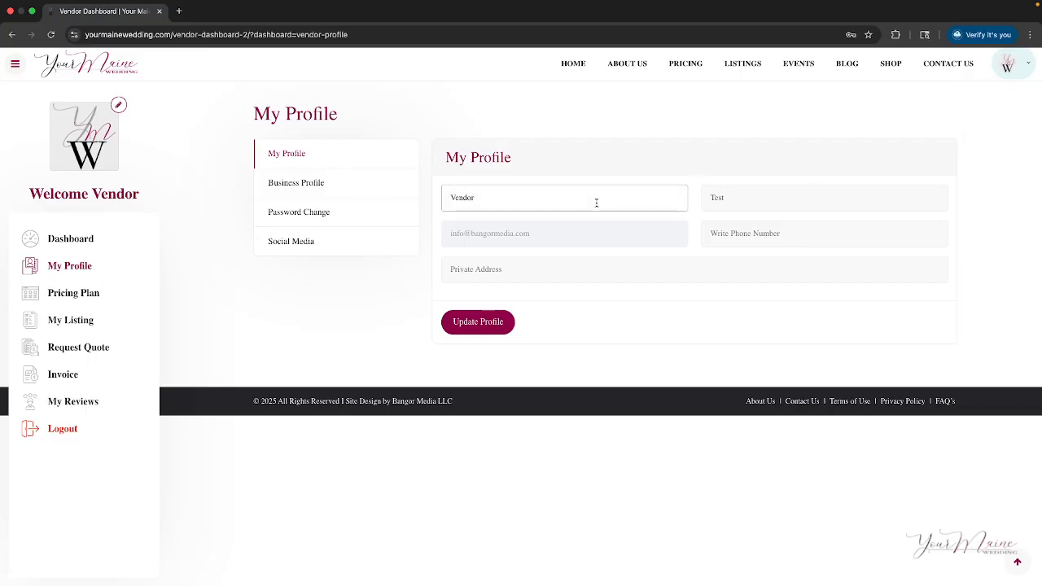
left_click_drag(479, 197, 425, 198)
left_click(600, 200)
left_click(761, 198)
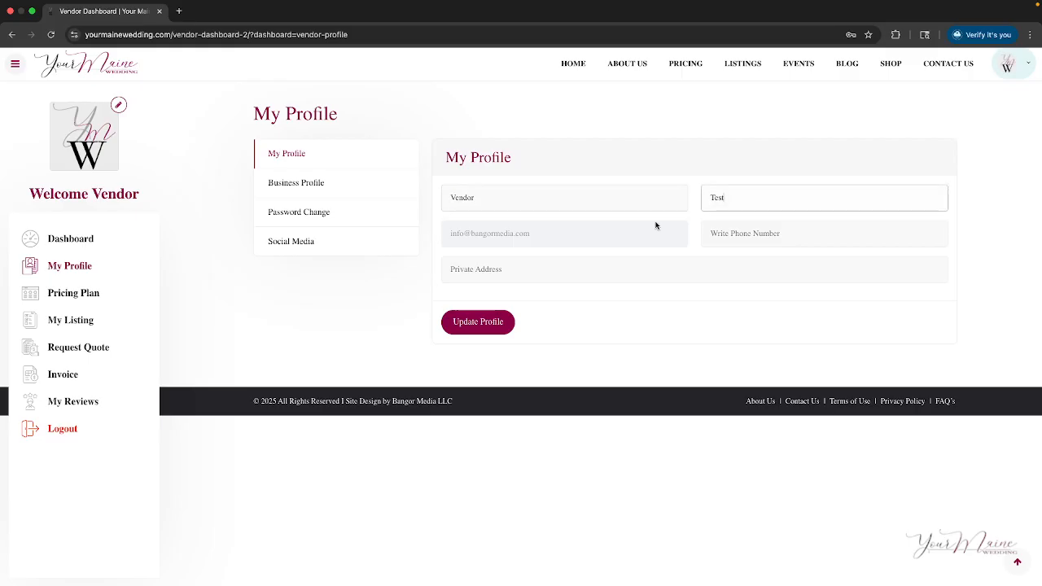
left_click(757, 233)
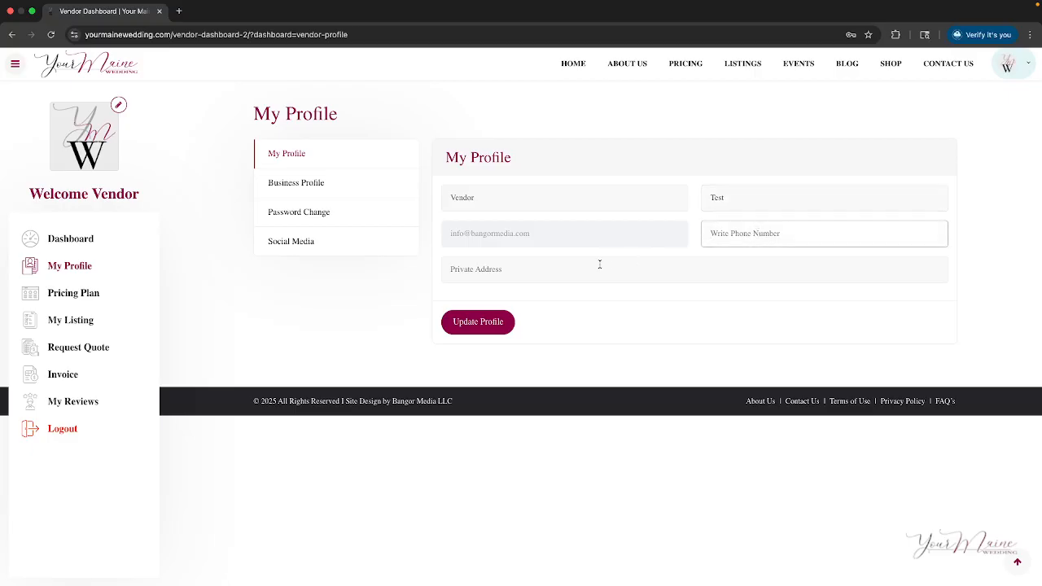
left_click(501, 269)
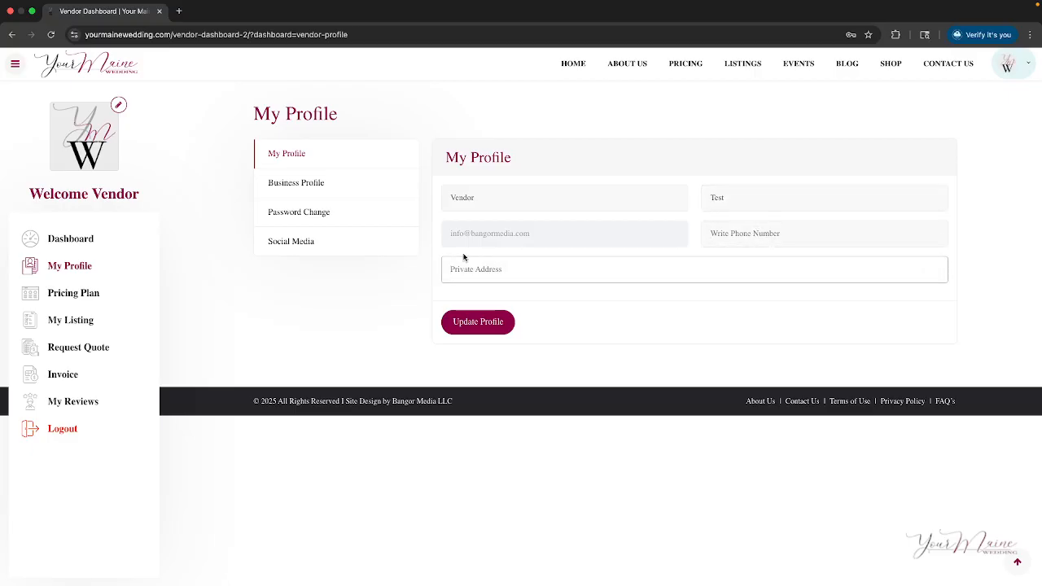
Step: Open the Business Profile form, check its Business Address field and browse the Maine towns offered for Business Location without choosing one
left_click(348, 185)
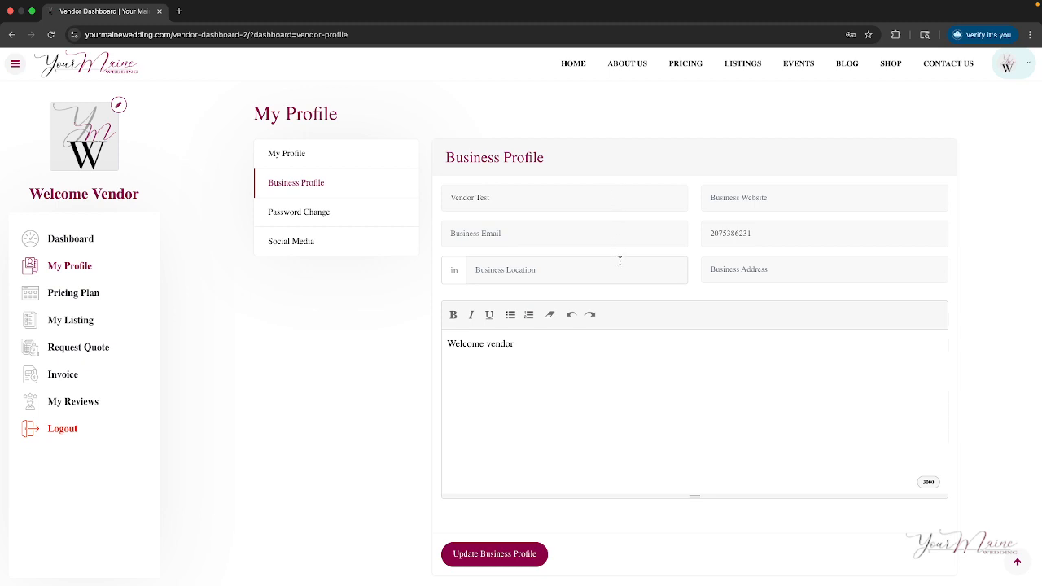
left_click(807, 273)
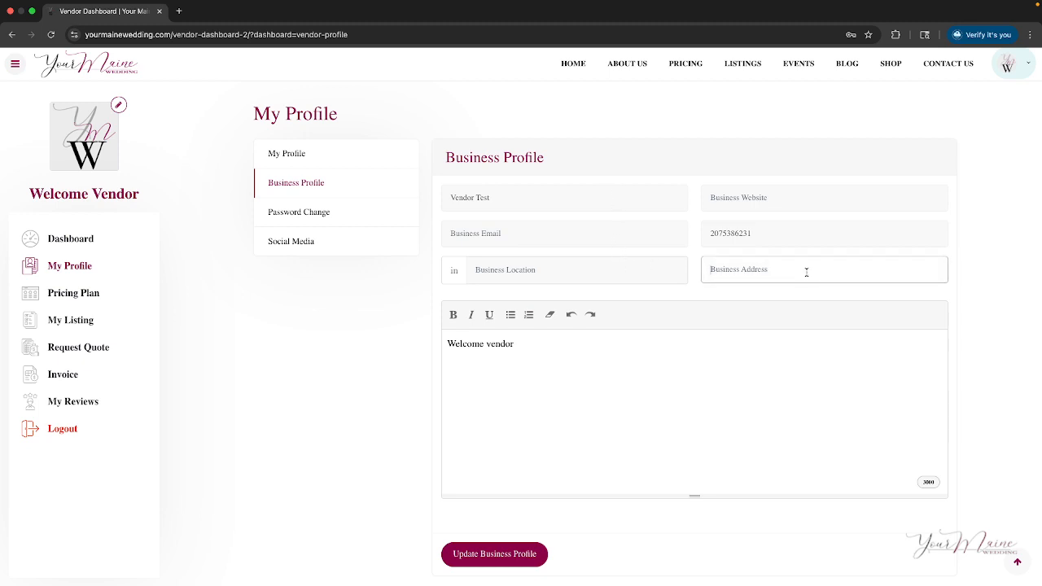
left_click(627, 276)
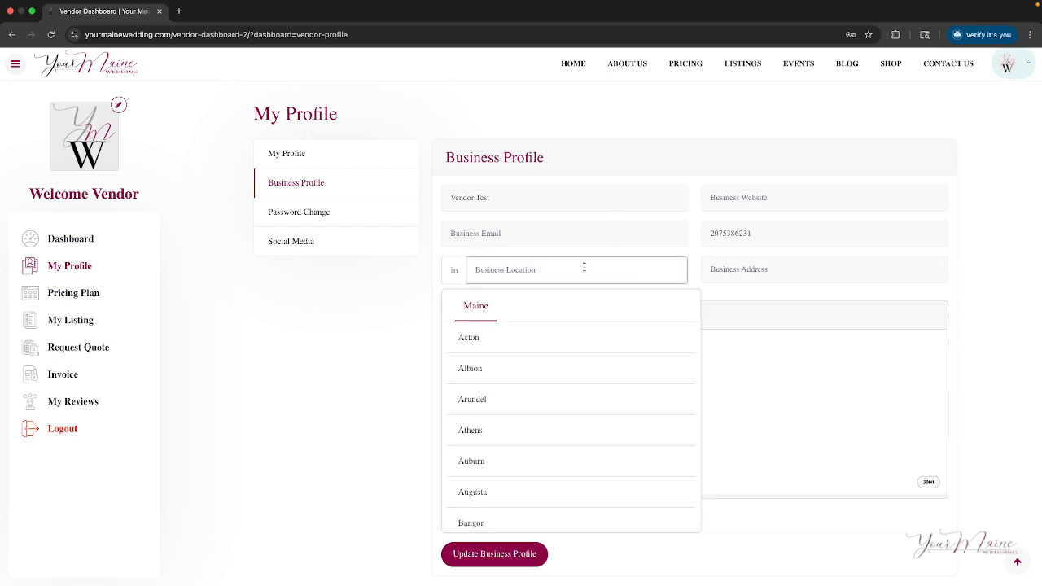
scroll(568, 379, "down", 10)
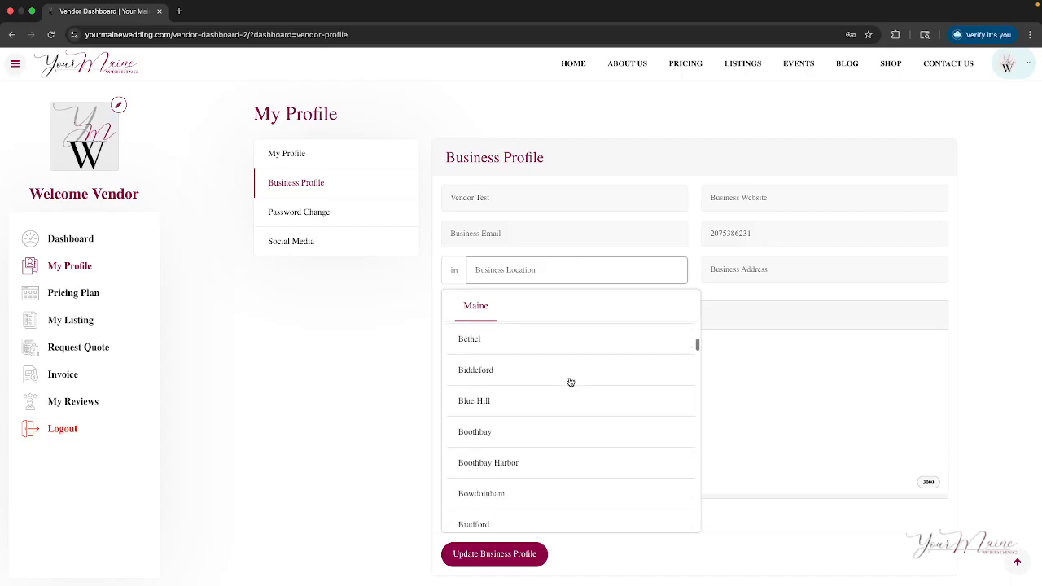
scroll(570, 382, "down", 8)
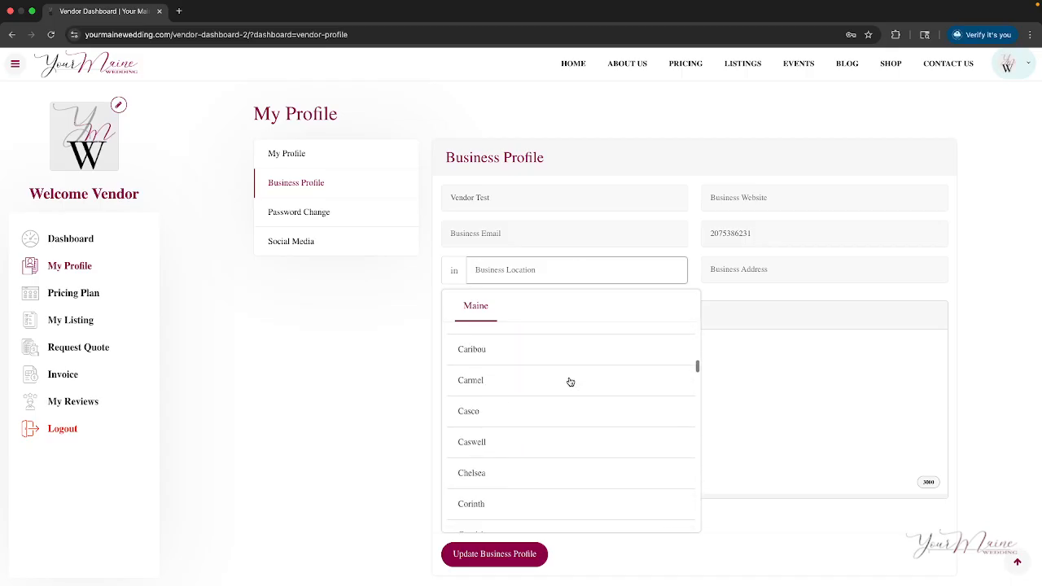
scroll(570, 382, "up", 5)
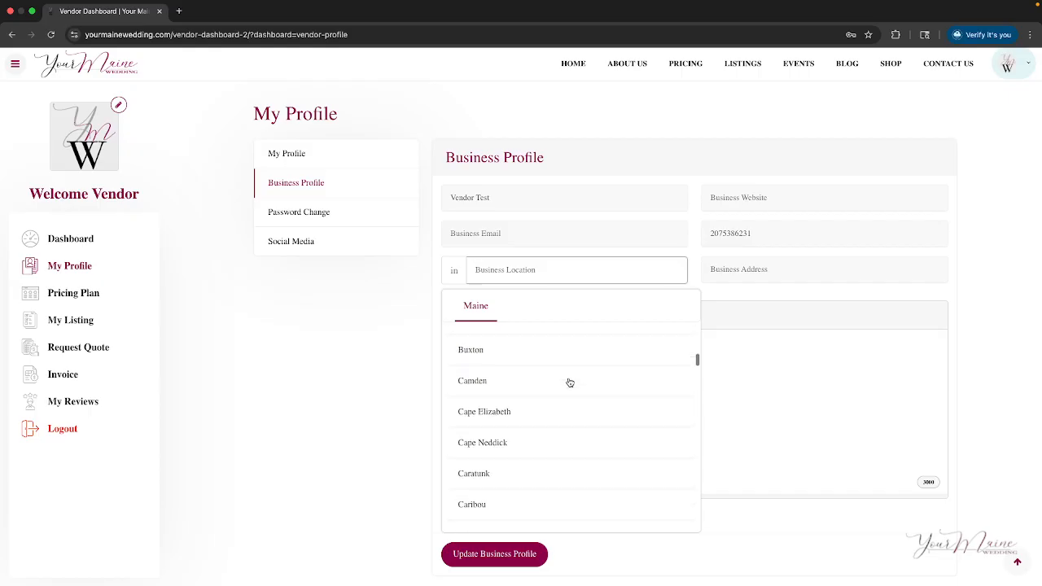
scroll(569, 382, "down", 2)
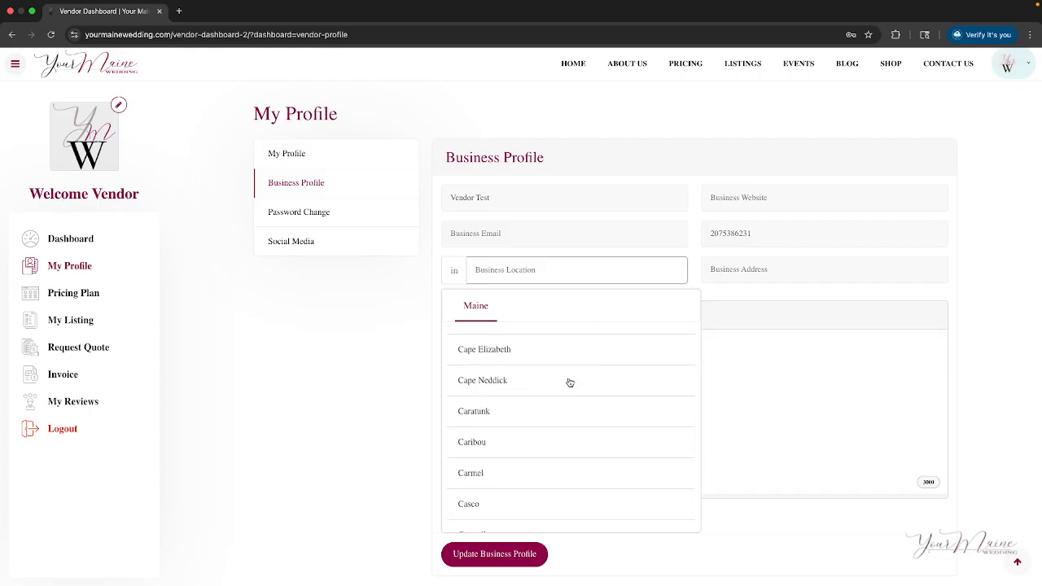
left_click(352, 265)
Step: View the Password Change form, and start adding an entry in the Social Media section
left_click(301, 224)
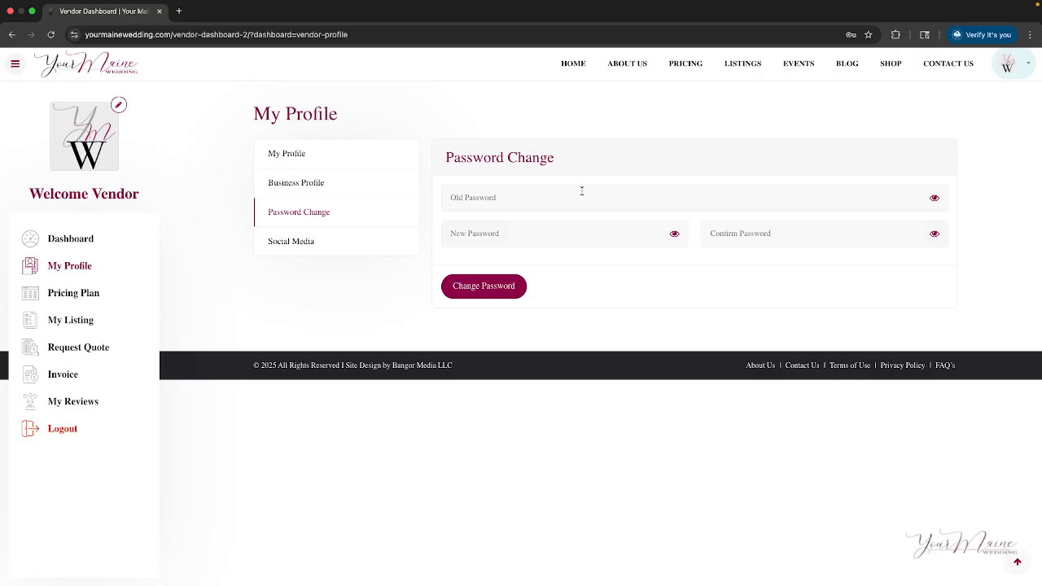
left_click(353, 247)
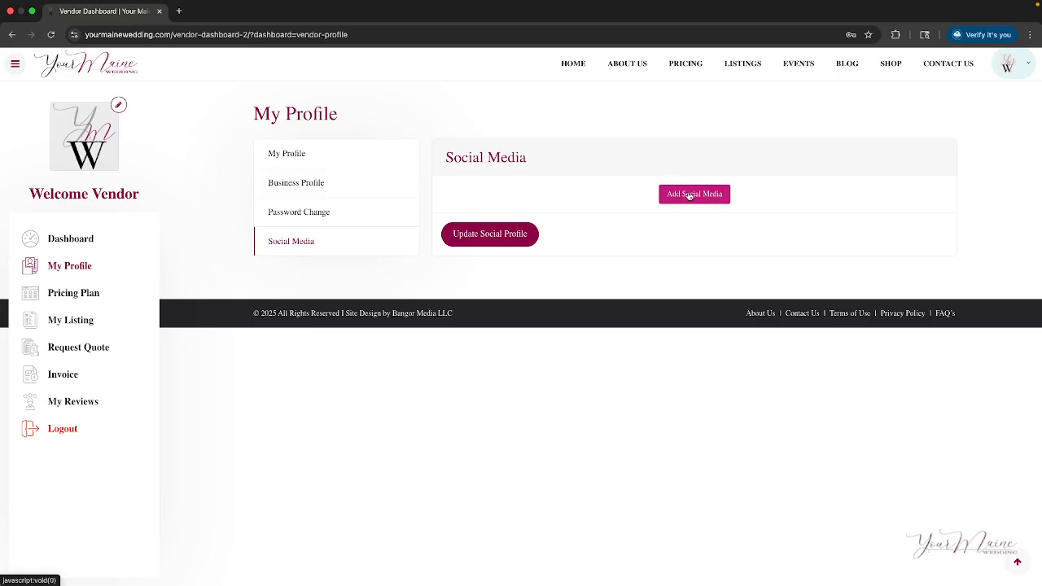
left_click(688, 195)
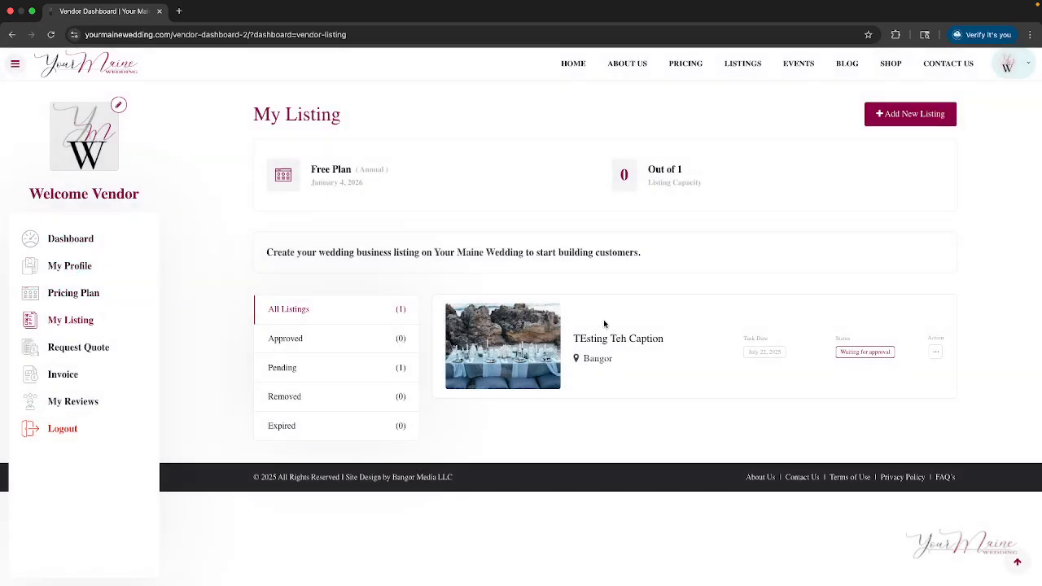
Step: Check the plan details and the listing's available actions on the My Listing page, and open the pending Bangor listing for editing
left_click_drag(323, 170, 384, 170)
left_click(404, 186)
left_click(935, 352)
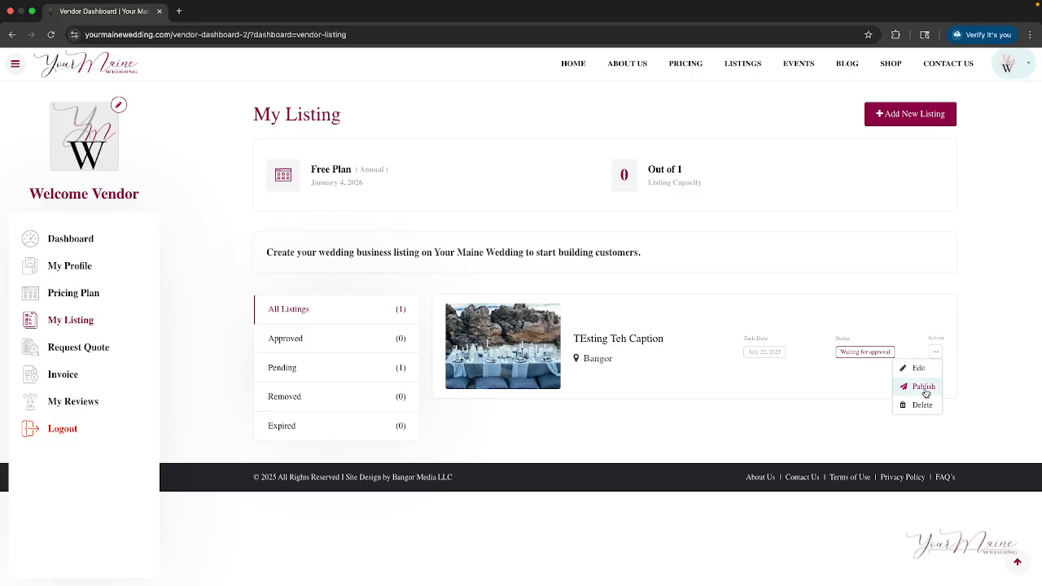
left_click(924, 387)
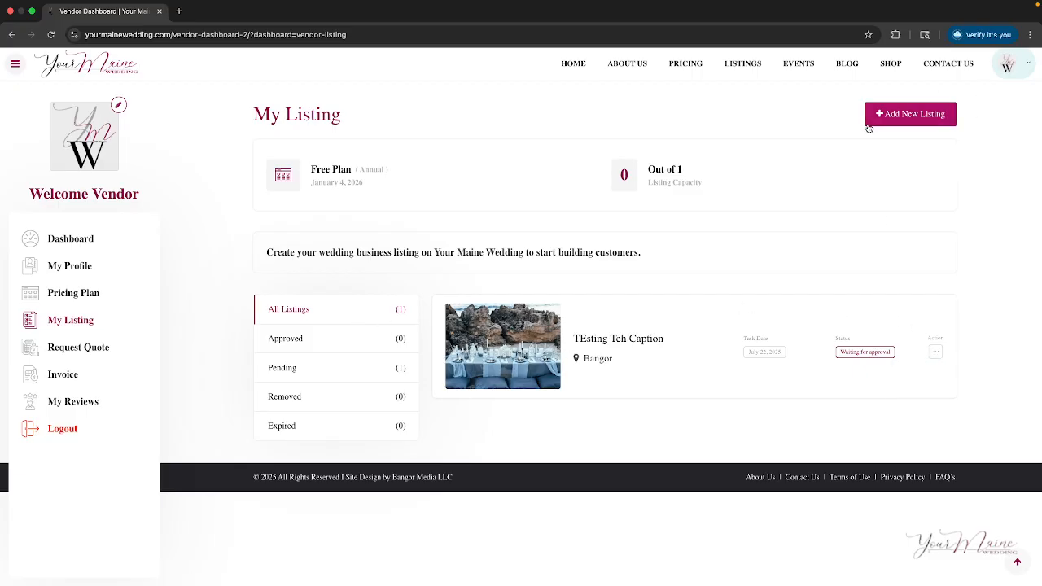
left_click(936, 352)
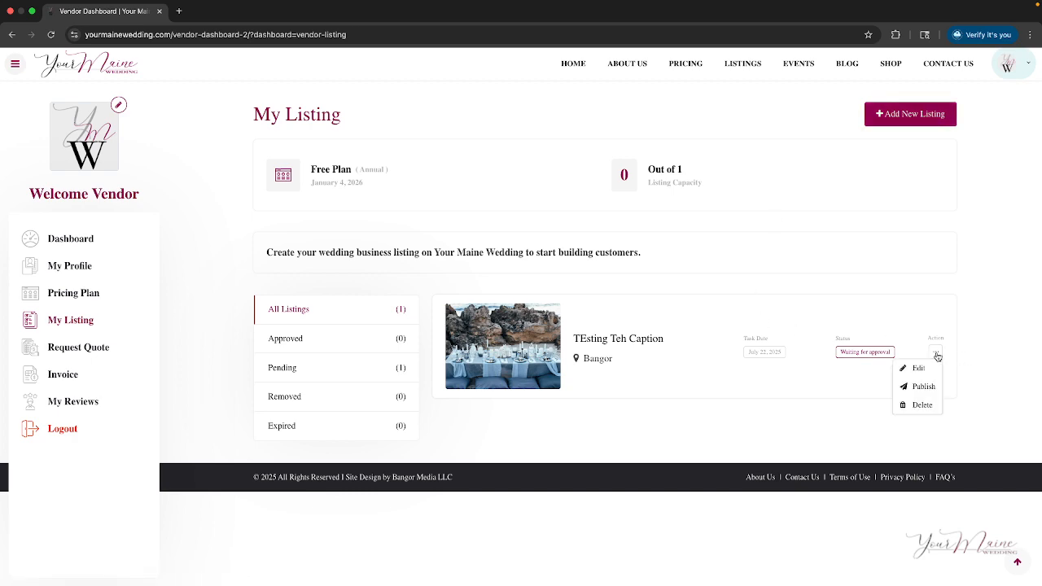
left_click(946, 369)
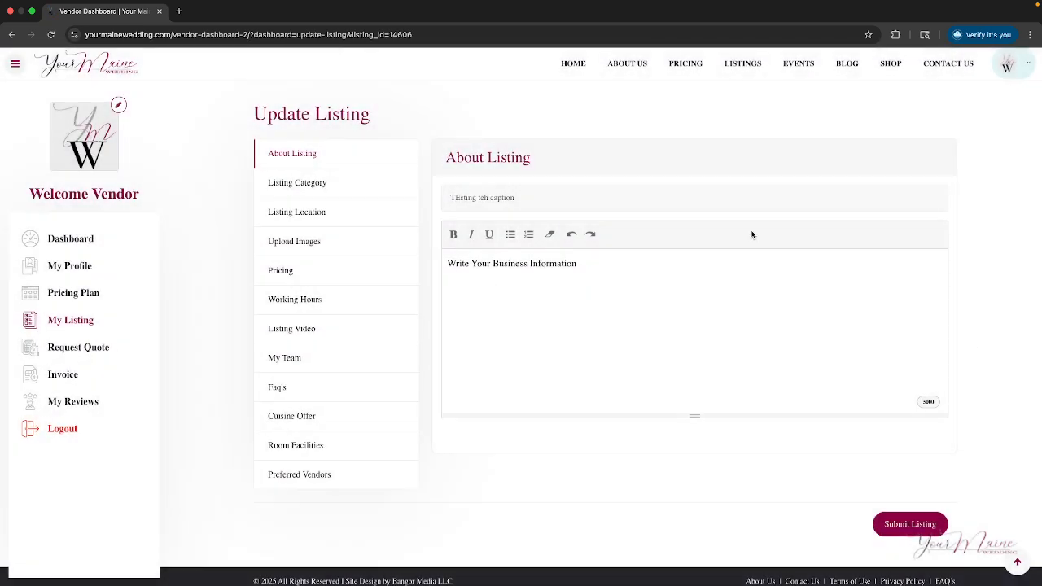
Step: Review the listing's title, business description and description character limit in the About Listing section
left_click_drag(533, 200, 428, 202)
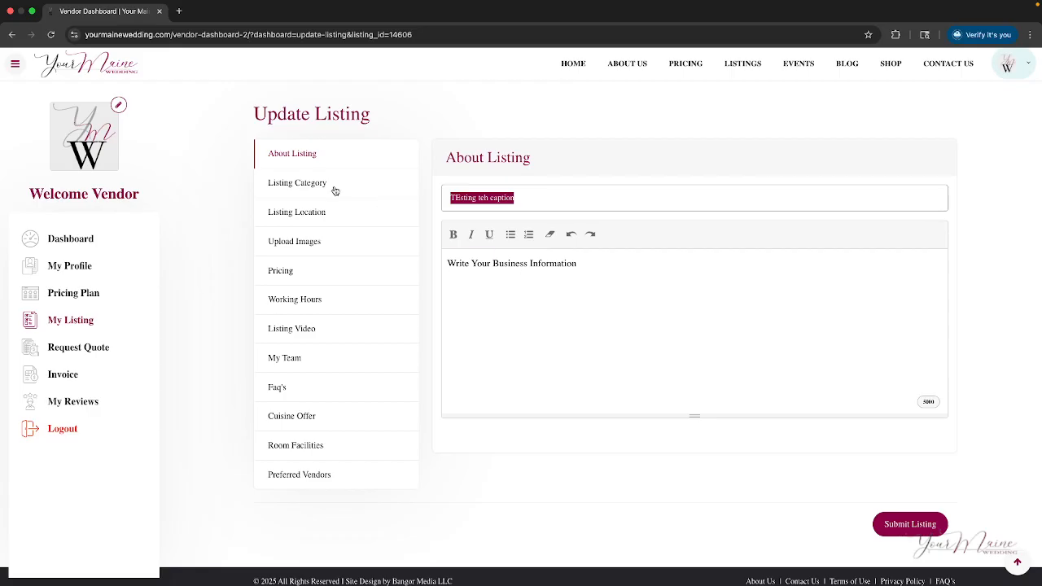
left_click_drag(588, 264, 447, 264)
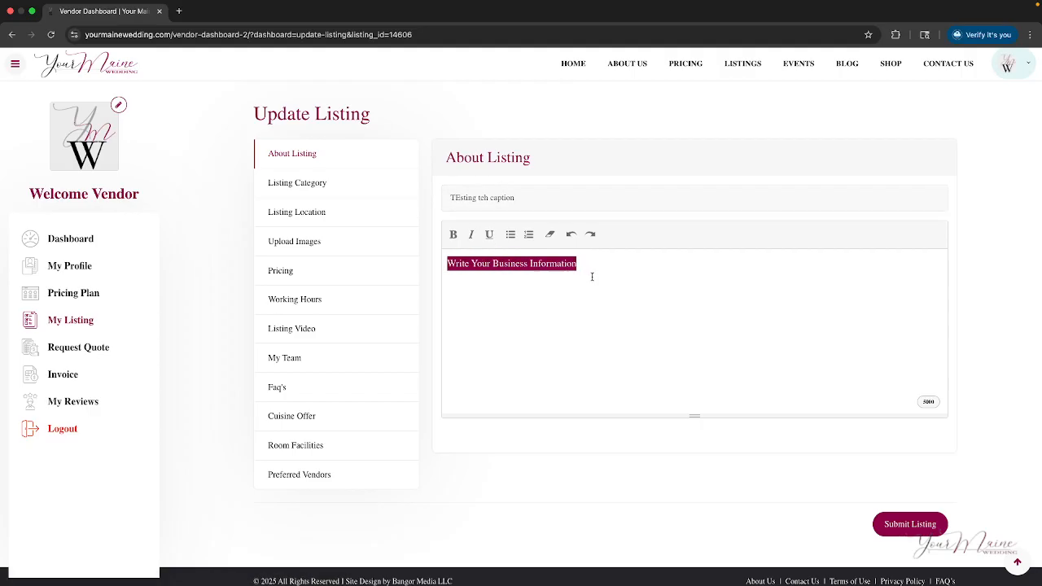
left_click(925, 402)
left_click(587, 338)
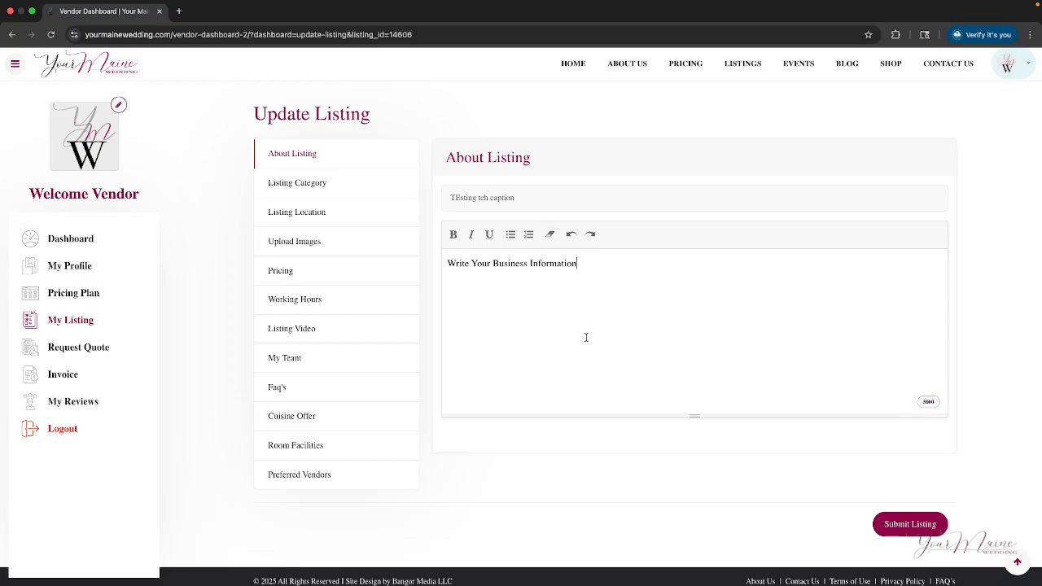
Step: Open the Listing Category section and browse the available vendor categories without changing the selection
left_click(319, 193)
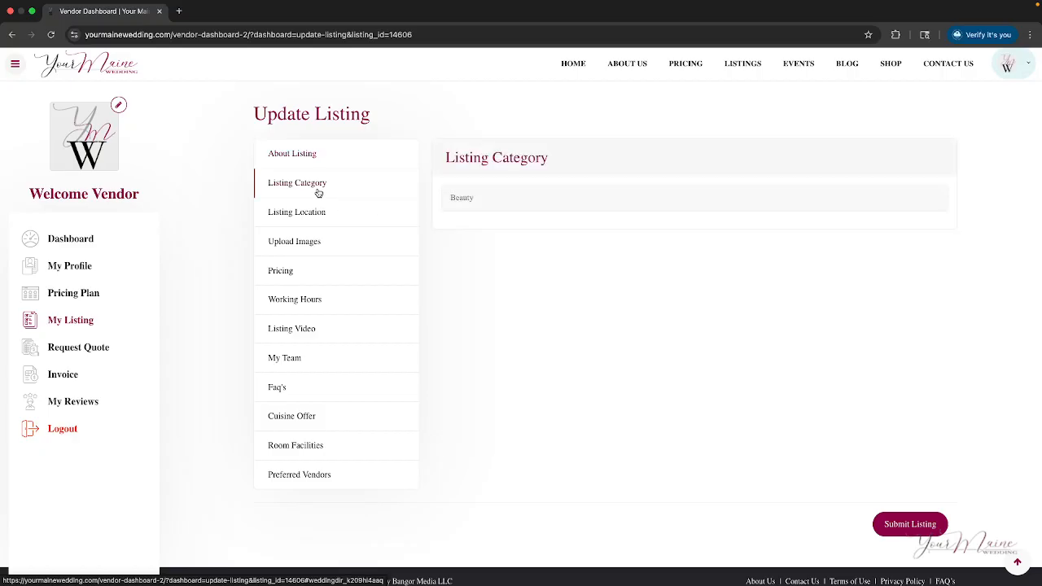
left_click(492, 200)
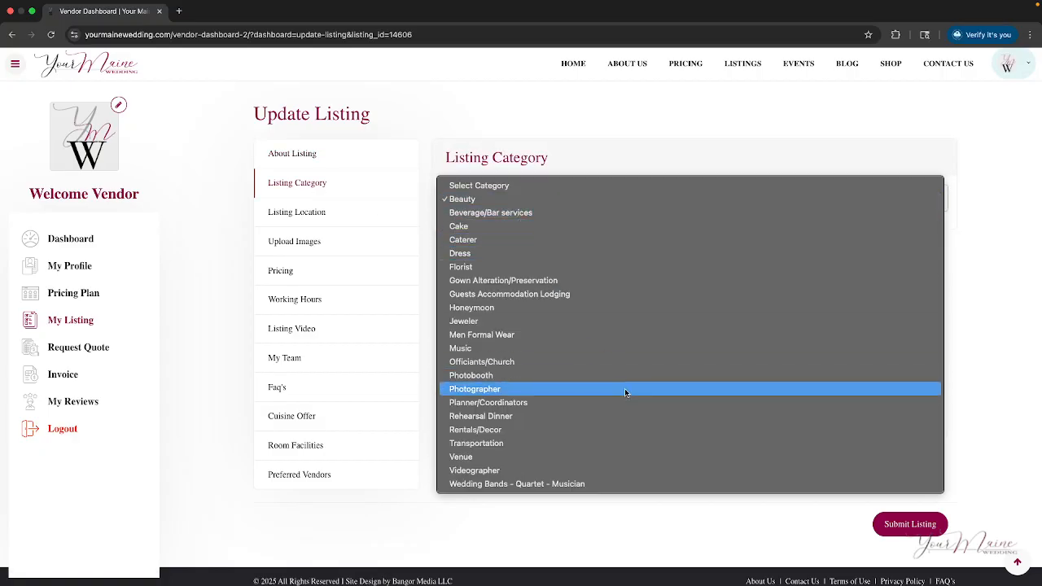
left_click(282, 214)
Step: Review the Listing Location section's town, address and pincode fields, and locate the listing's pin on the map
left_click(290, 218)
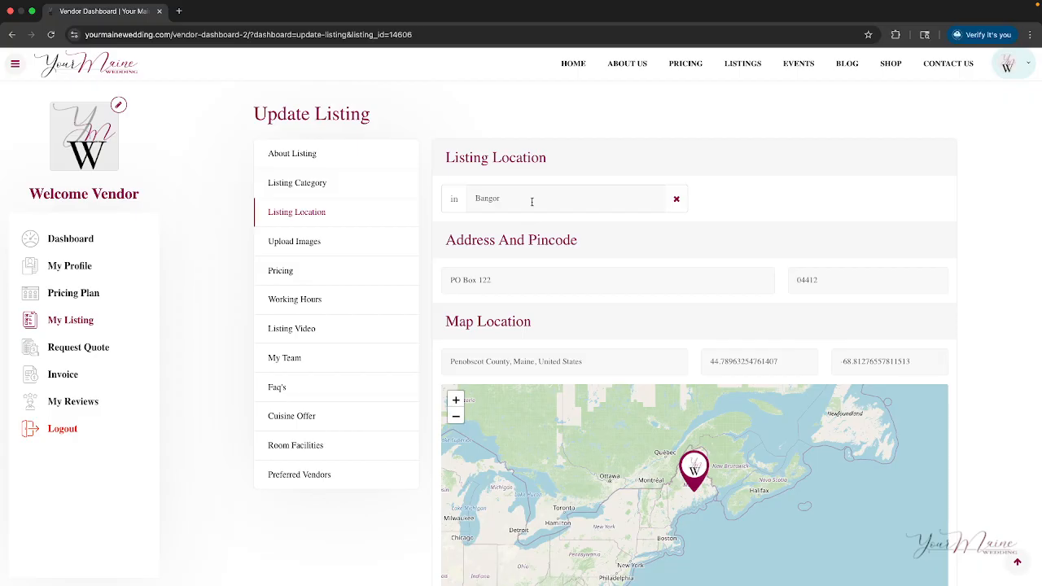
scroll(652, 268, "down", 1)
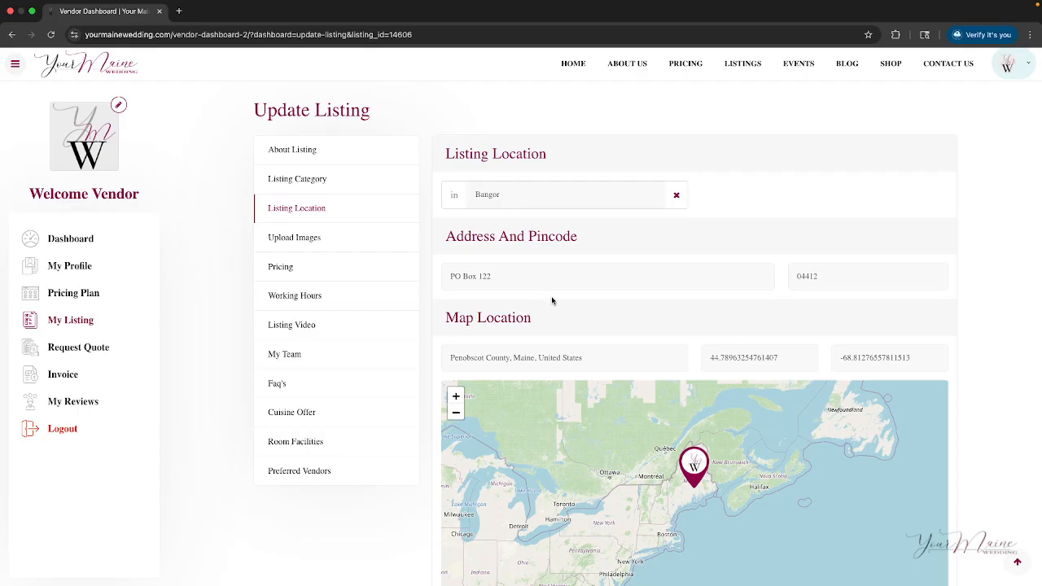
scroll(639, 350, "down", 1)
scroll(580, 328, "down", 2)
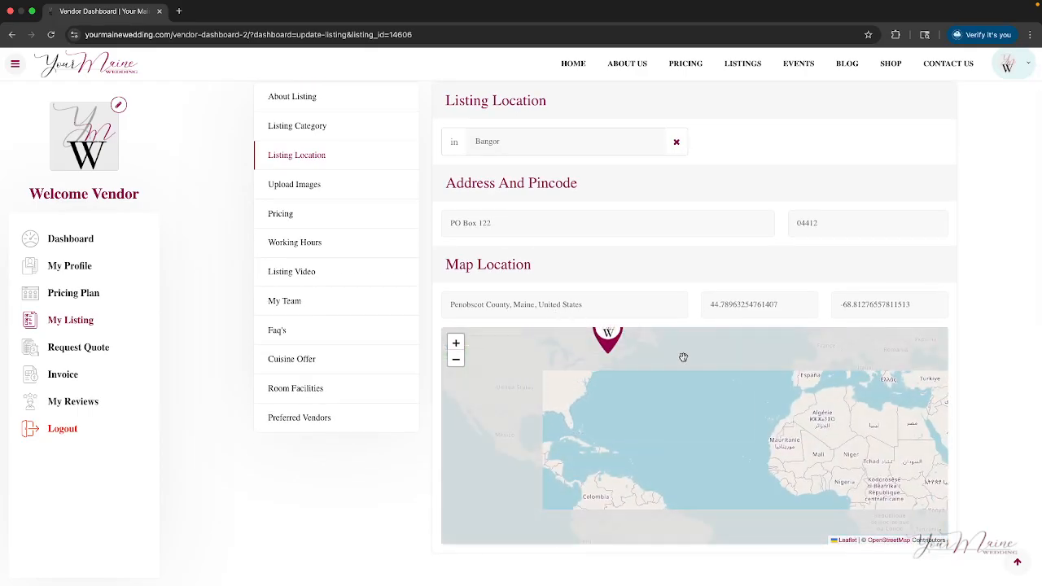
scroll(683, 358, "up", 1)
scroll(683, 358, "up", 3)
left_click_drag(608, 381, 887, 463)
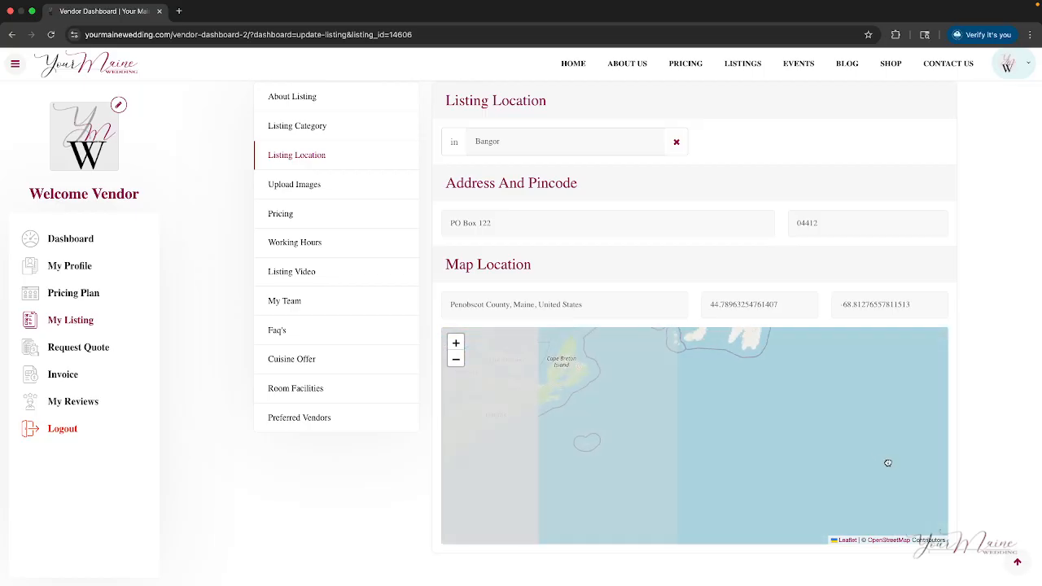
left_click_drag(611, 406, 872, 430)
left_click_drag(663, 437, 700, 410)
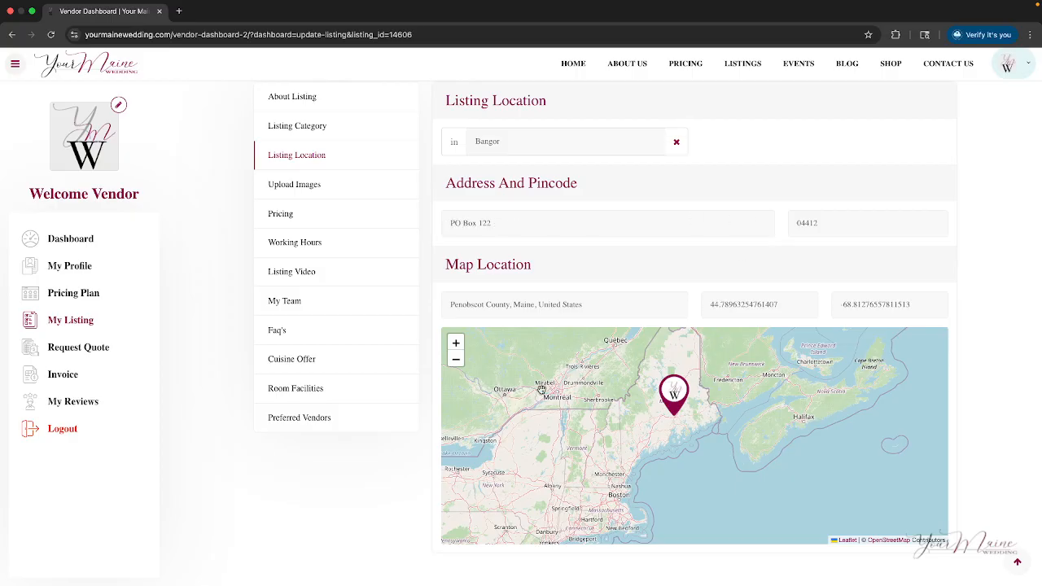
Step: Move the listing's map pin to Maine Avenue in Bangor, just east of Bangor International Airport
left_click(456, 345)
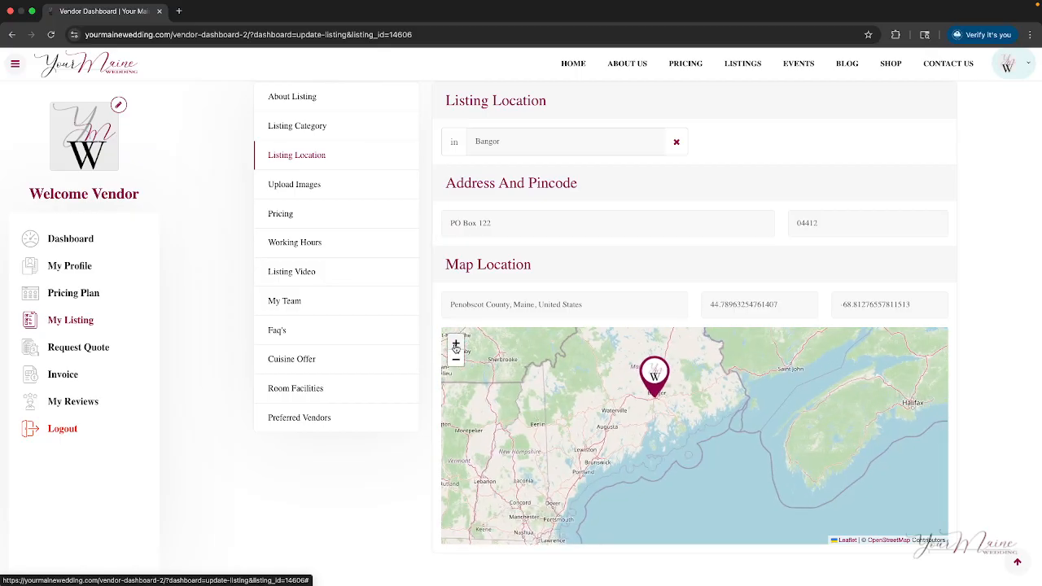
left_click(456, 345)
left_click(456, 344)
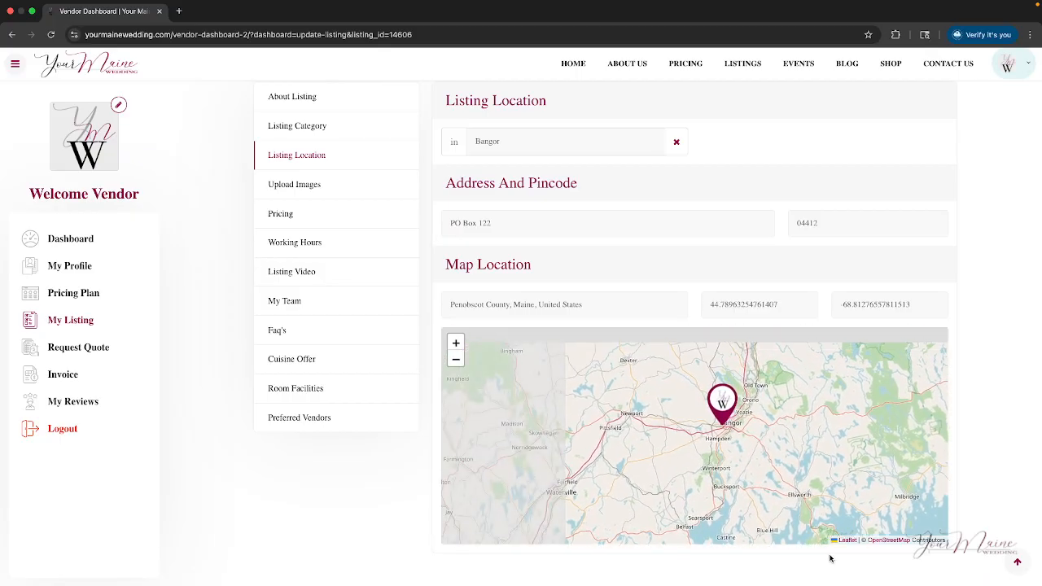
left_click(456, 344)
left_click(456, 344)
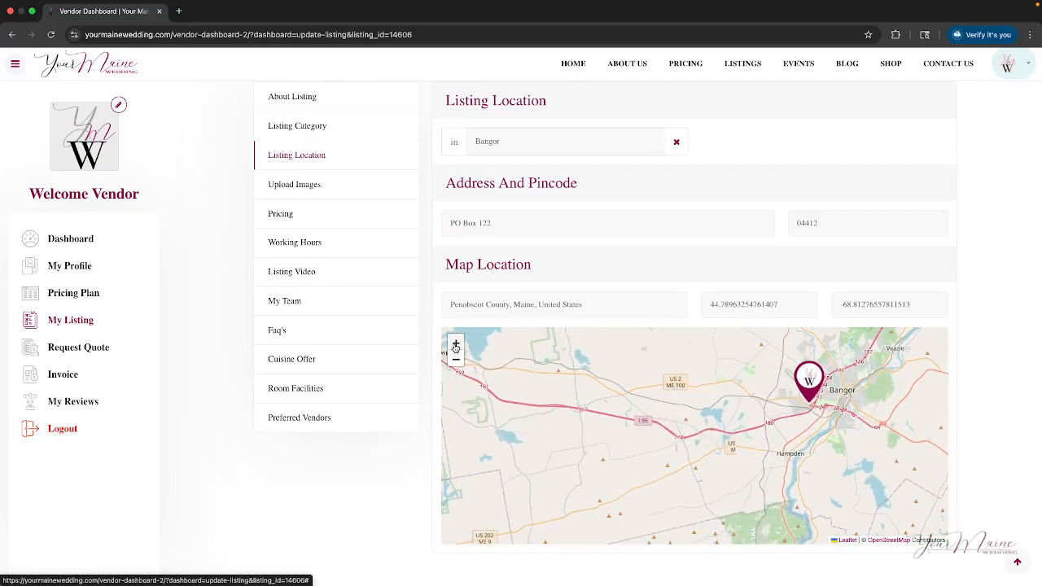
left_click(456, 344)
mouse_move(928, 353)
left_mouse_down()
mouse_move(861, 374)
mouse_move(826, 415)
mouse_move(824, 429)
mouse_move(839, 436)
mouse_move(910, 444)
mouse_move(851, 411)
mouse_move(830, 425)
left_mouse_up()
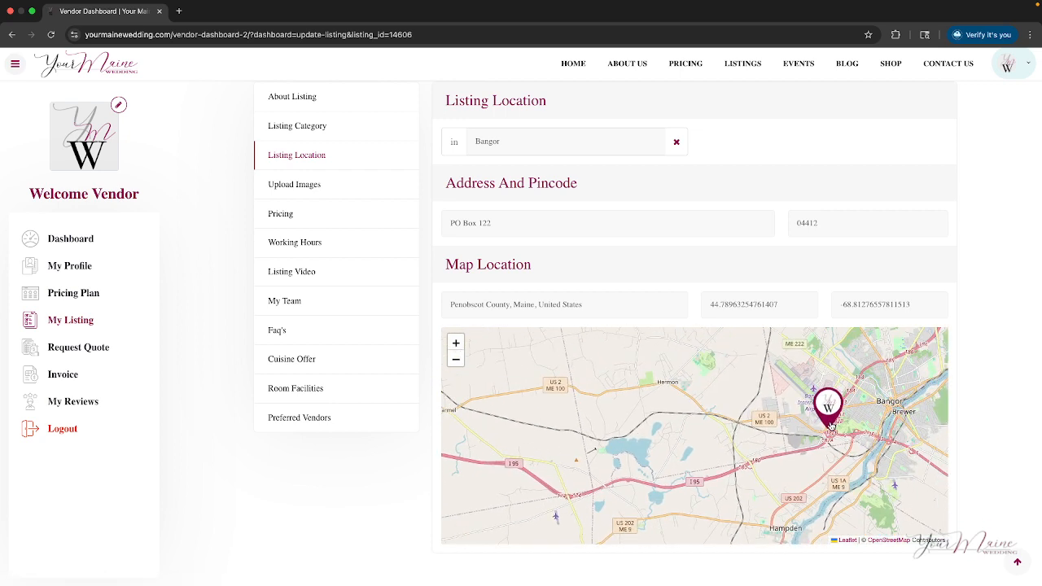
mouse_move(756, 432)
left_mouse_down()
mouse_move(653, 456)
mouse_move(583, 445)
left_mouse_up()
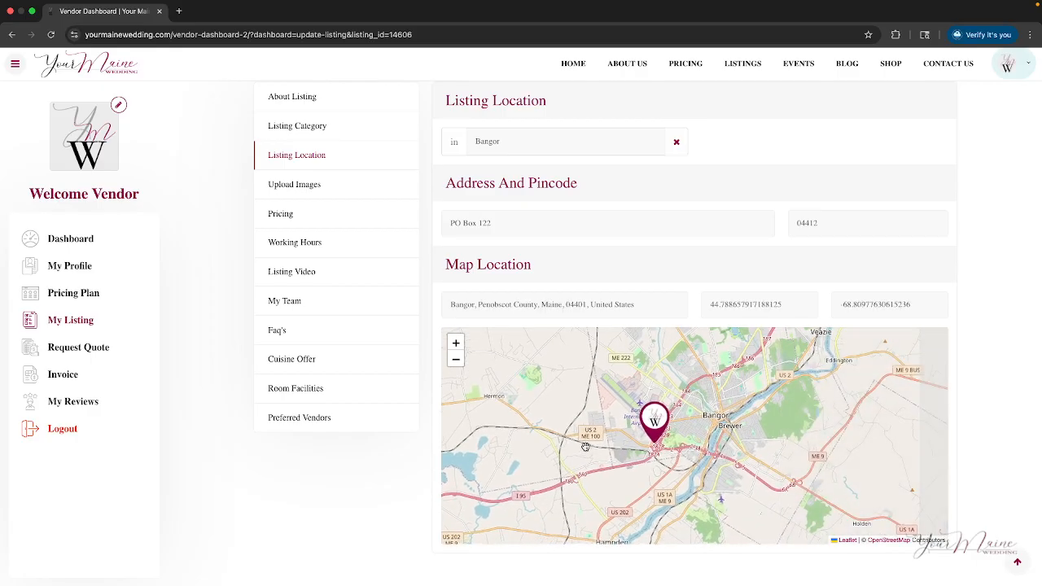
left_click(455, 345)
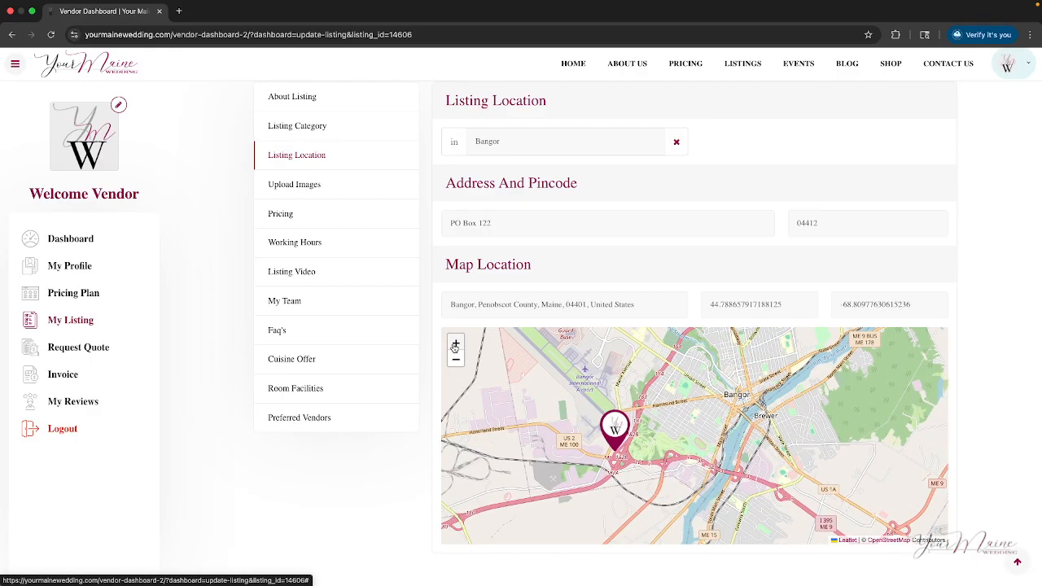
left_click(455, 345)
mouse_move(543, 445)
left_mouse_down()
mouse_move(588, 433)
mouse_move(575, 420)
mouse_move(612, 346)
mouse_move(581, 337)
mouse_move(712, 440)
mouse_move(723, 467)
mouse_move(659, 388)
mouse_move(703, 351)
mouse_move(690, 364)
left_mouse_up()
mouse_move(724, 450)
left_mouse_down()
mouse_move(721, 527)
mouse_move(719, 513)
left_mouse_up()
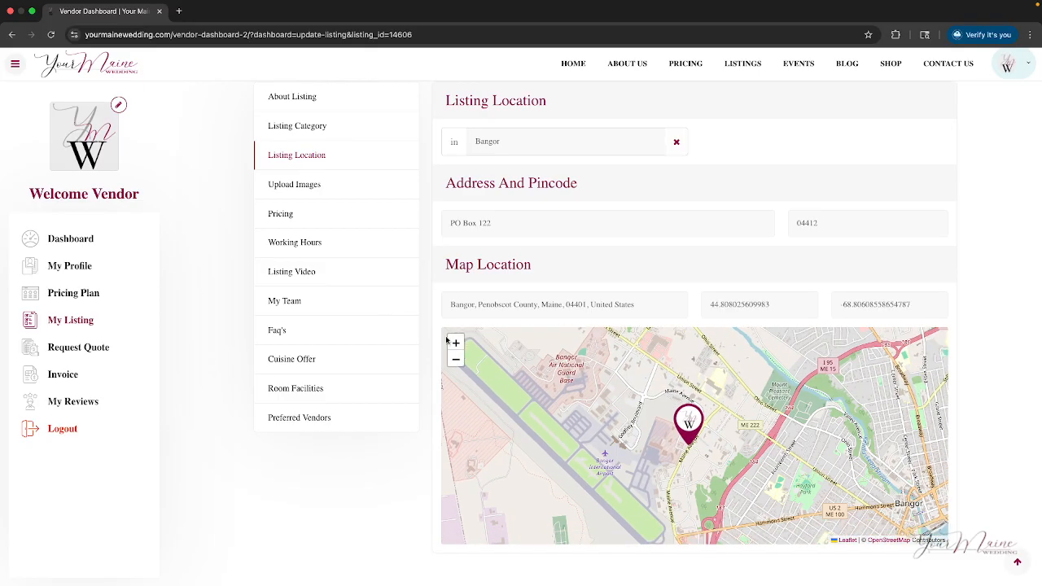
Step: Refine the map pin's position at street level, shifting it northeast to the corner of Maine Avenue and Taft Street
left_click(456, 343)
left_click(456, 343)
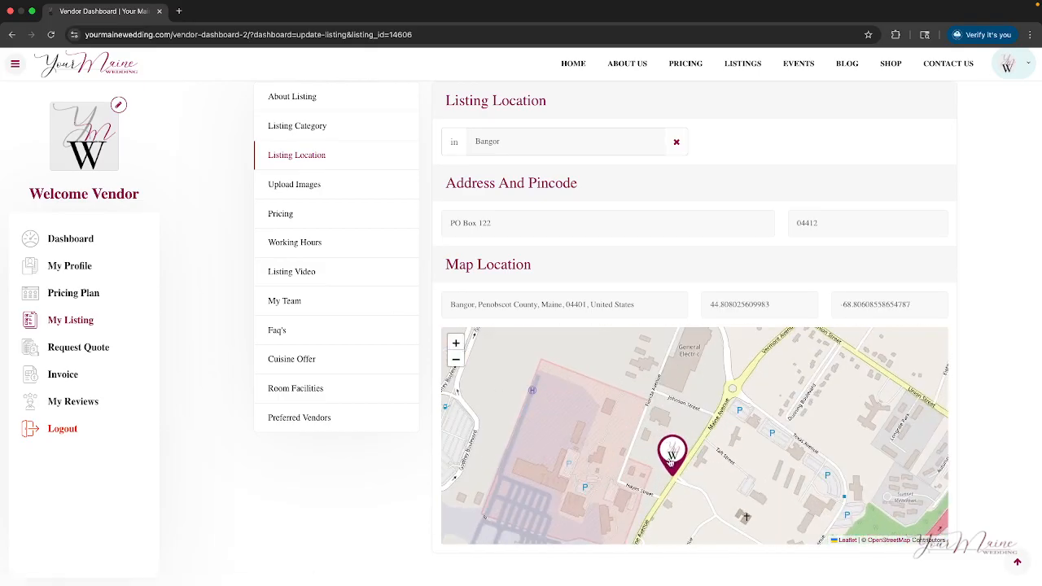
mouse_move(672, 456)
left_mouse_down()
mouse_move(722, 438)
mouse_move(706, 432)
left_mouse_up()
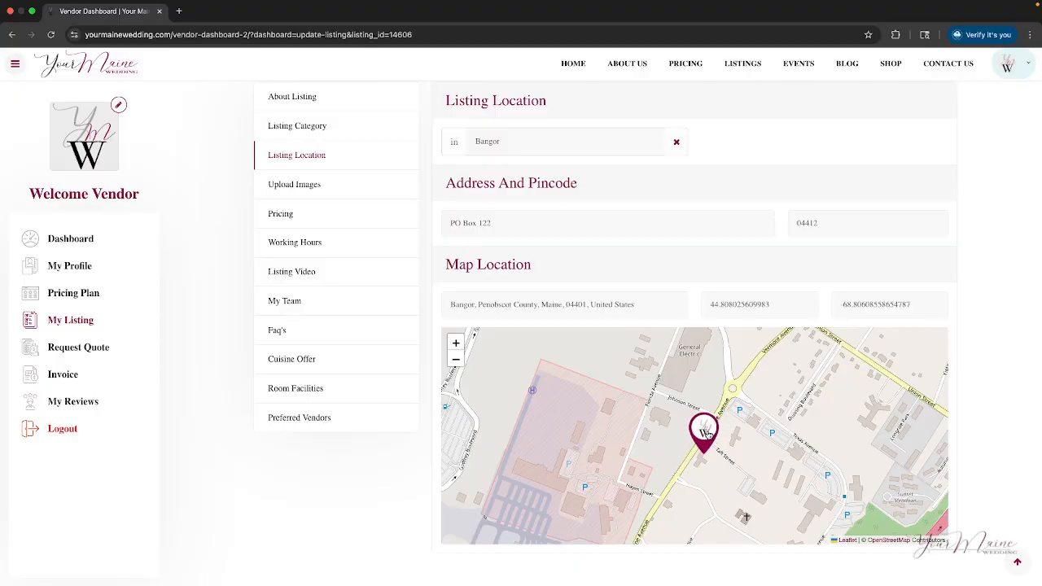
Step: Open the listing's image section, start adding gallery images and select the wedding couple photo from the Media Library
left_click(297, 186)
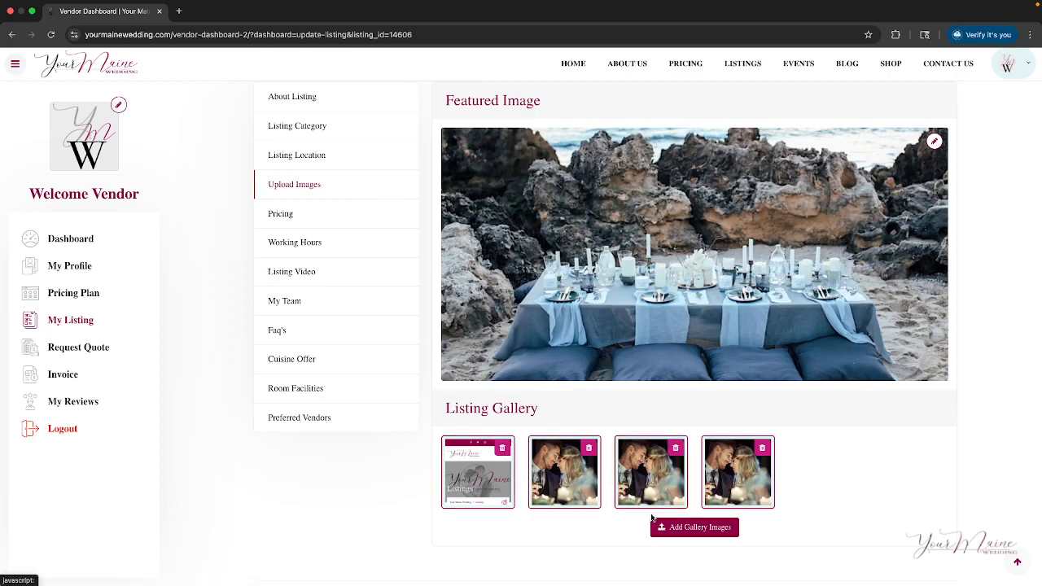
left_click(705, 529)
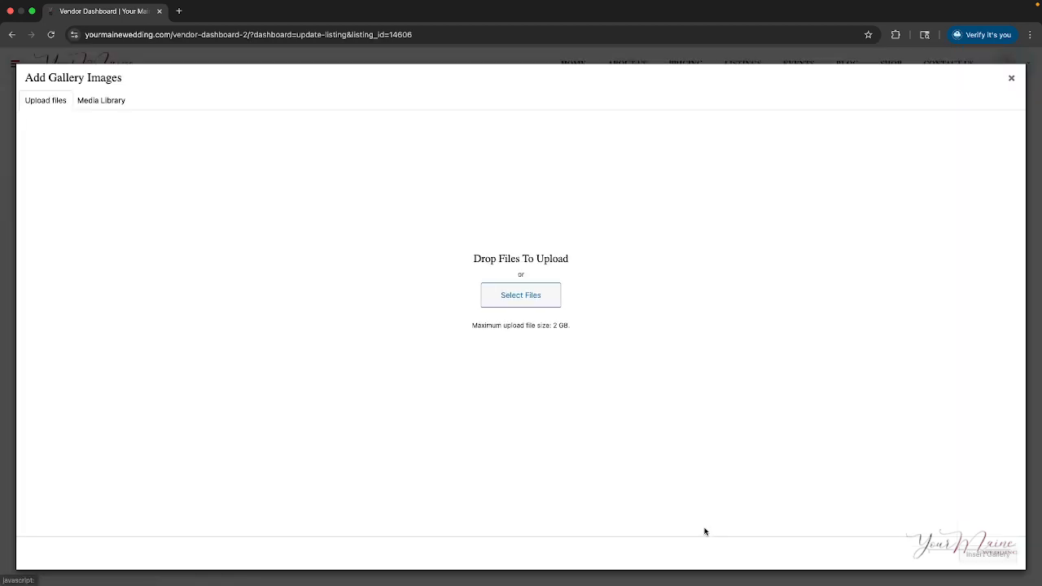
left_click(98, 104)
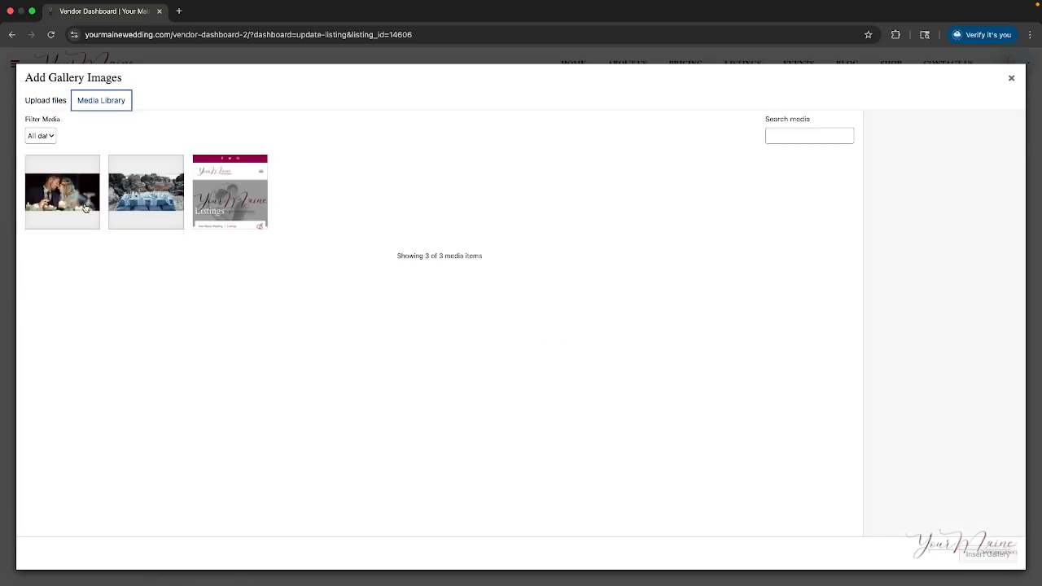
left_click(84, 207)
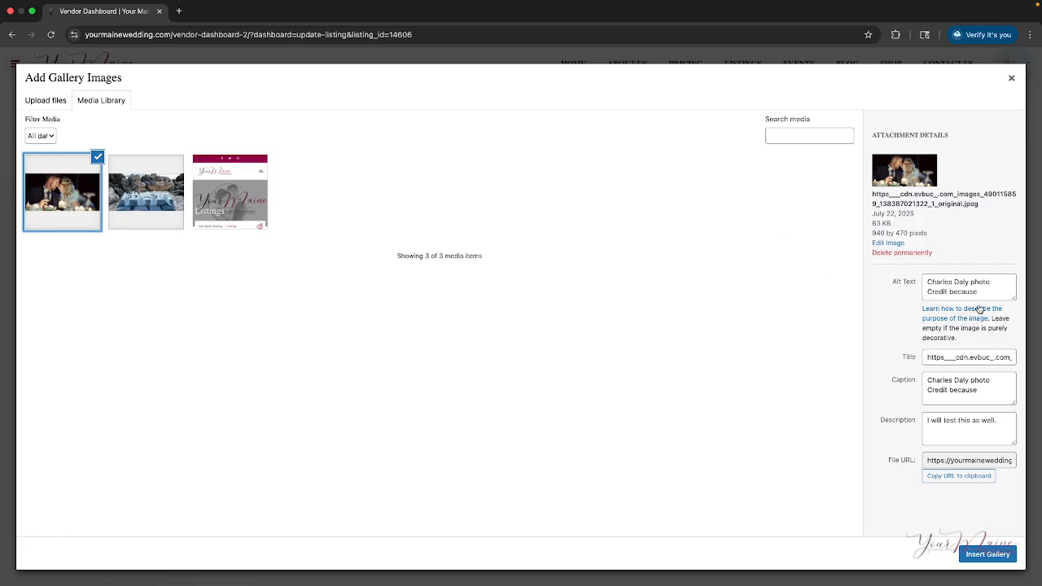
Step: Review the couple photo's alt text, caption and description fields, and close the gallery image dialog without inserting it
left_click_drag(994, 289, 928, 282)
left_click(960, 375)
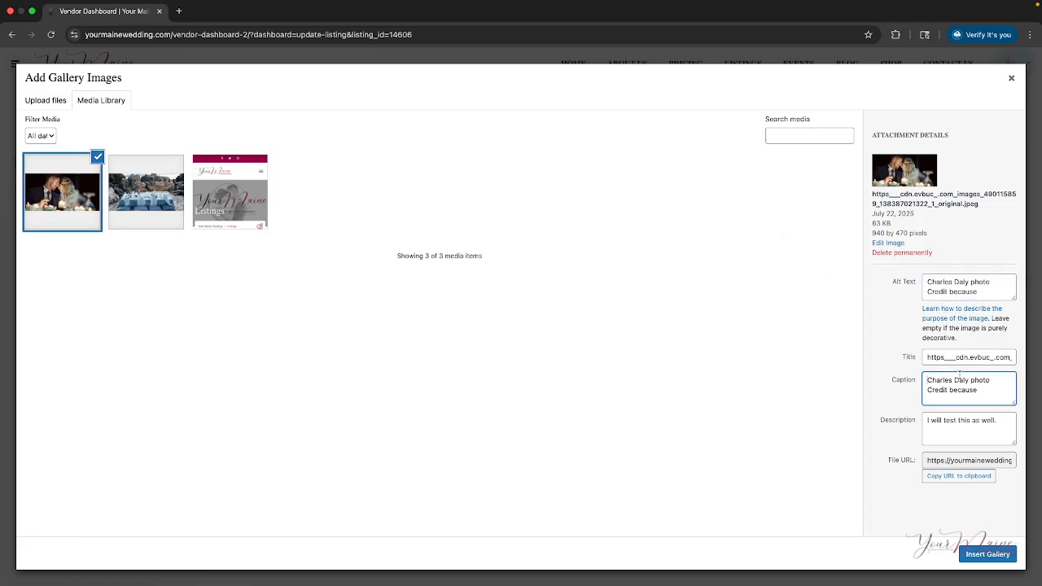
left_click_drag(929, 381, 979, 396)
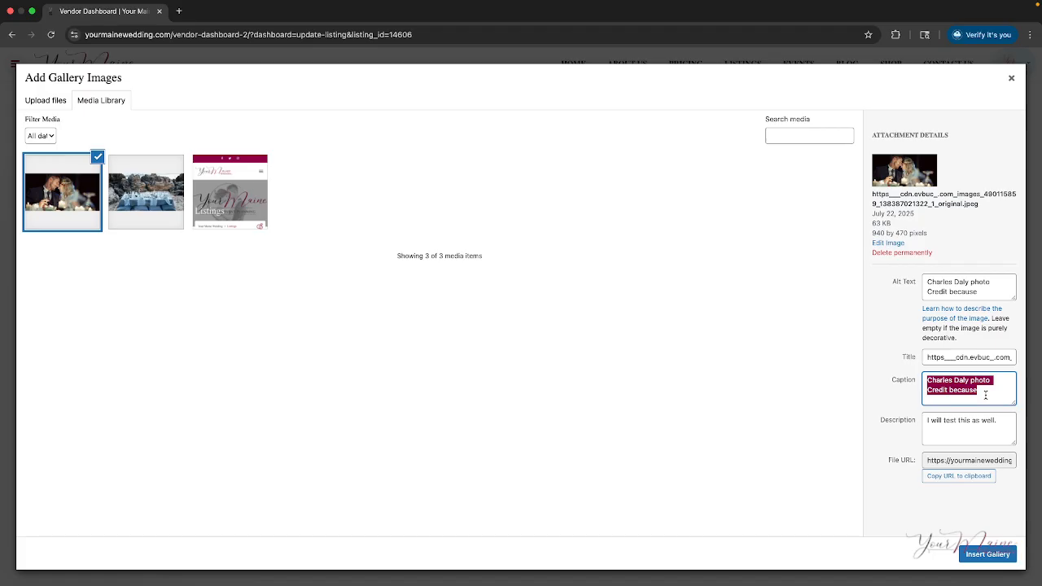
left_click_drag(993, 423, 928, 419)
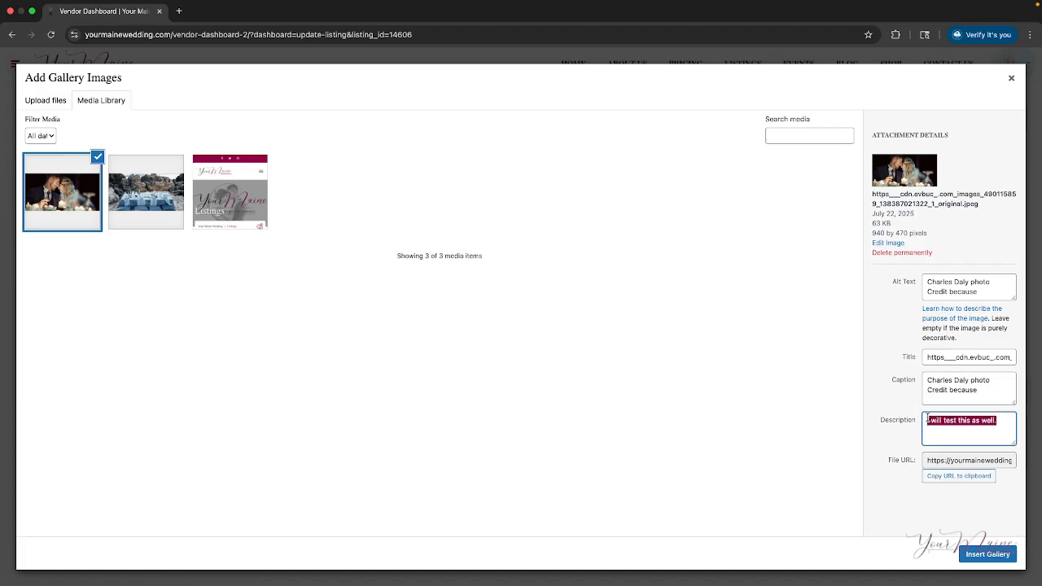
left_click(975, 389)
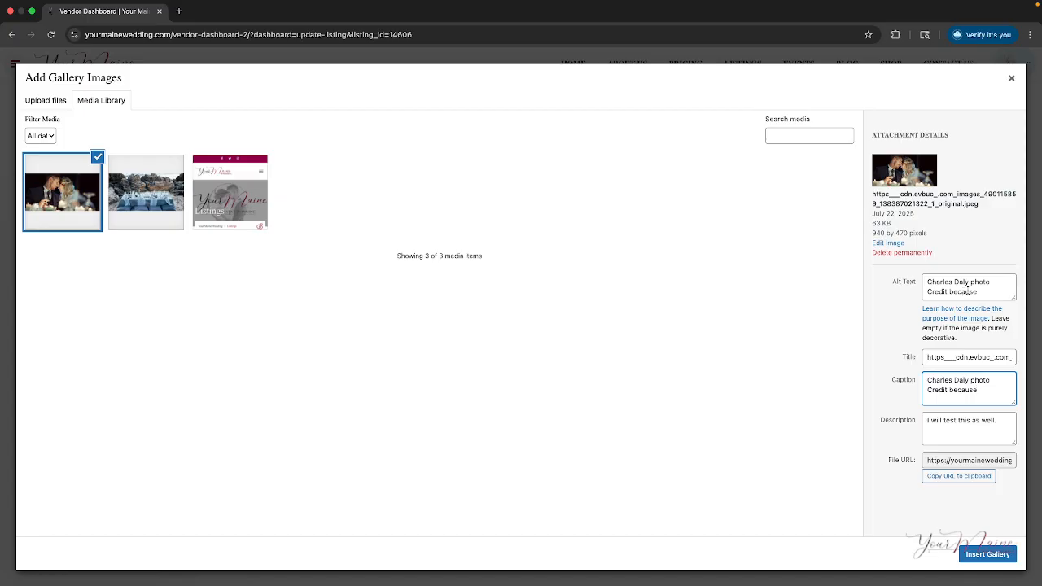
left_click_drag(982, 399, 926, 380)
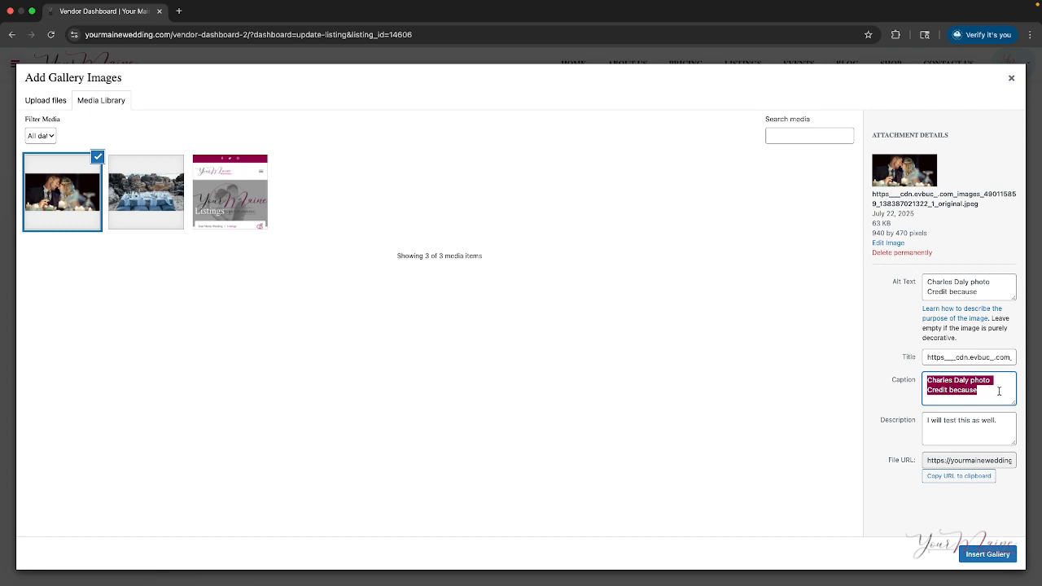
left_click(1013, 80)
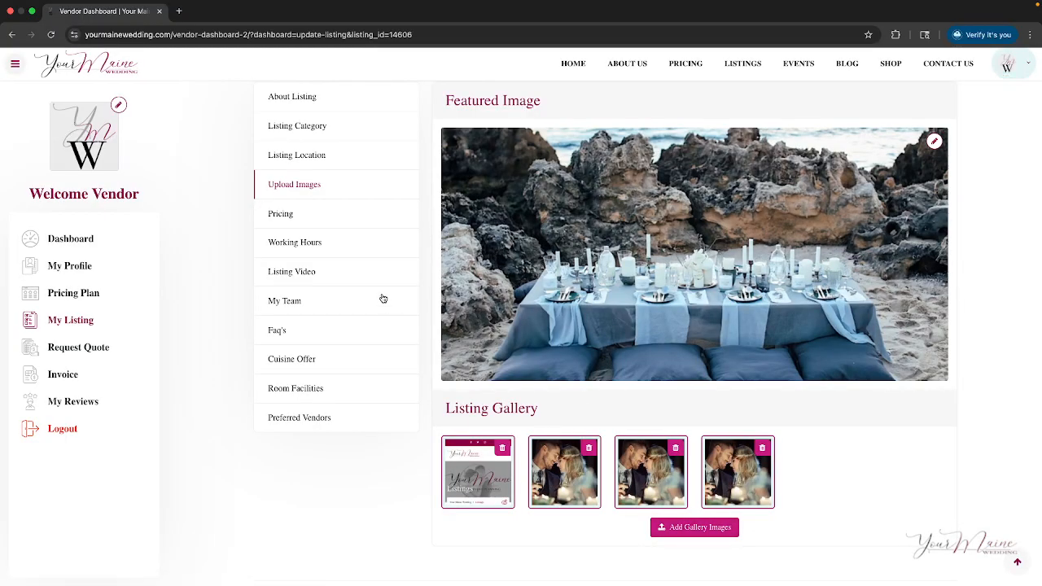
Step: Open the listing's Pricing section and the first price field for editing
left_click(310, 217)
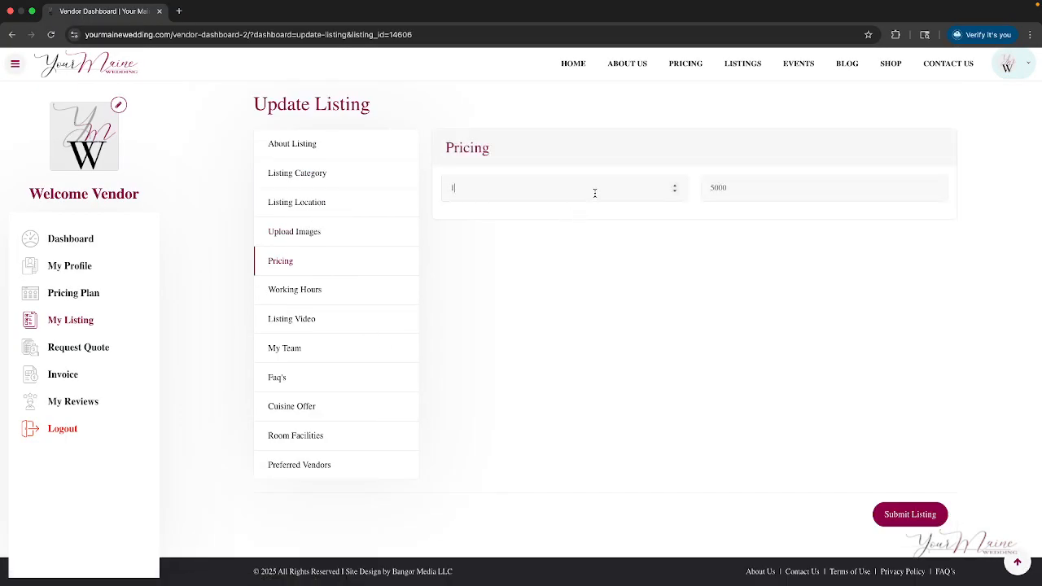
left_click(594, 193)
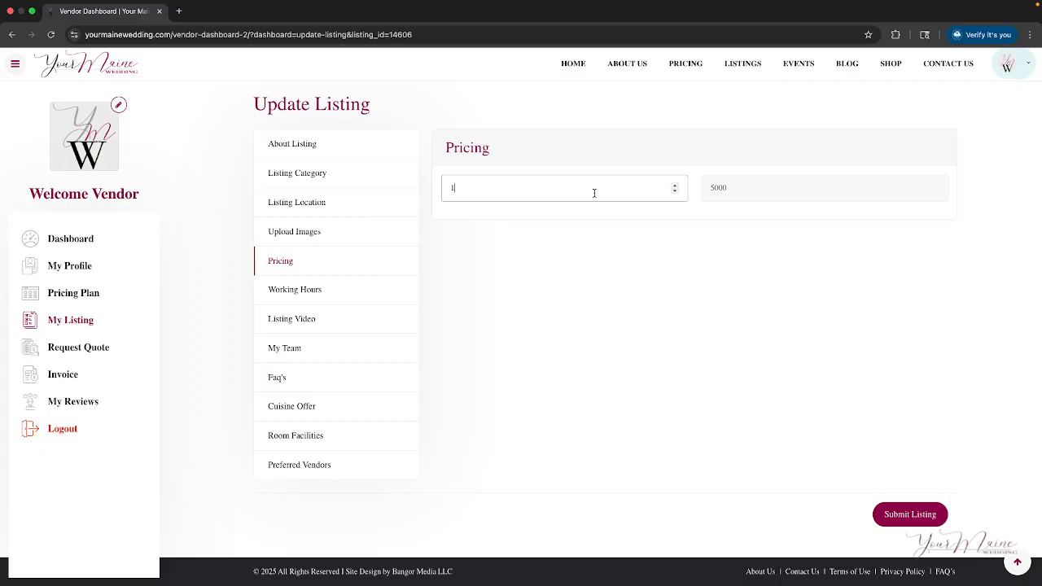
Step: Review the listing's Working Hours section, and open the Listing Video section's URL field for editing
left_click(350, 293)
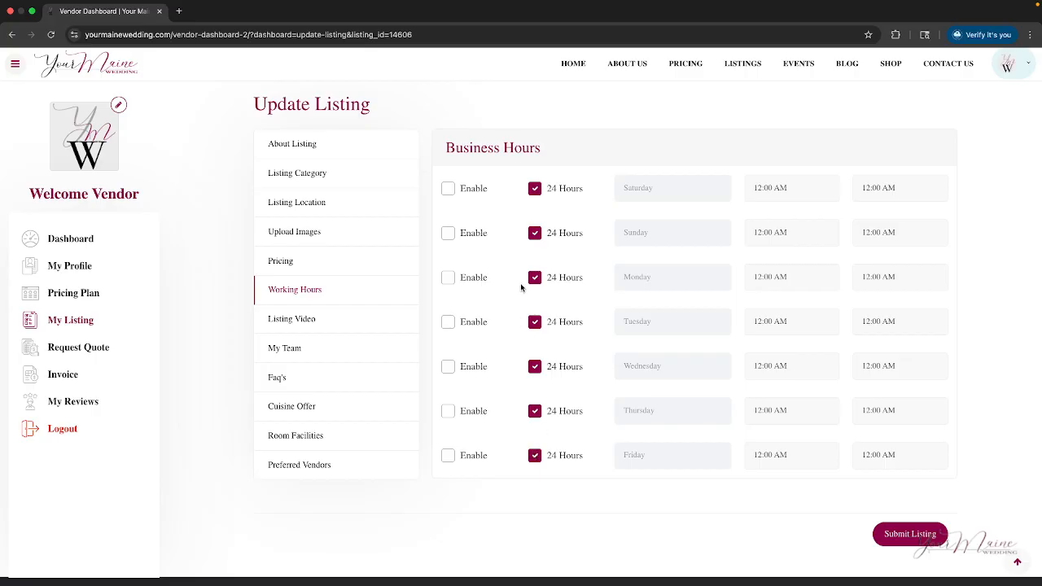
left_click(316, 325)
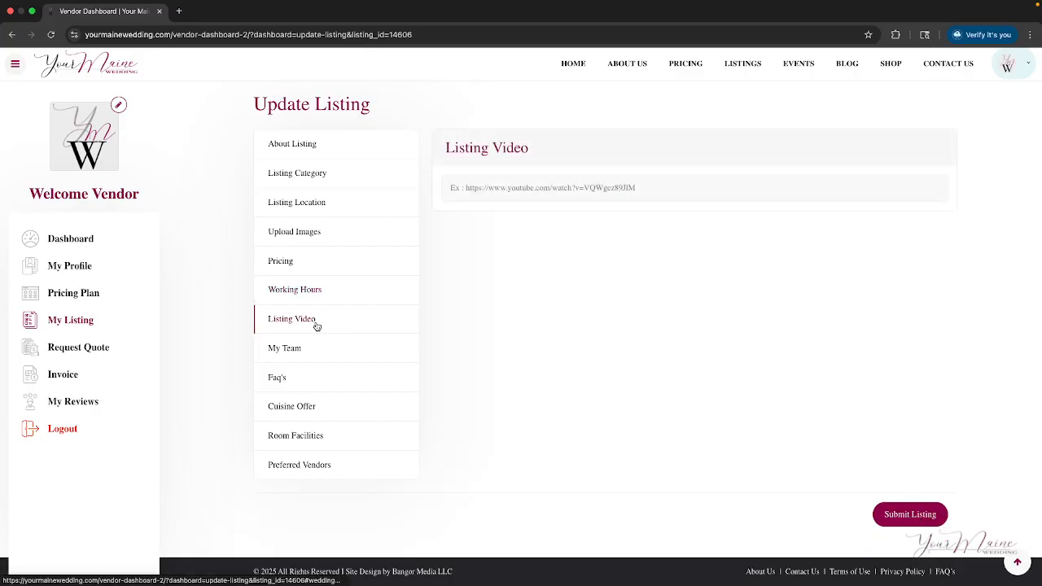
left_click(455, 188)
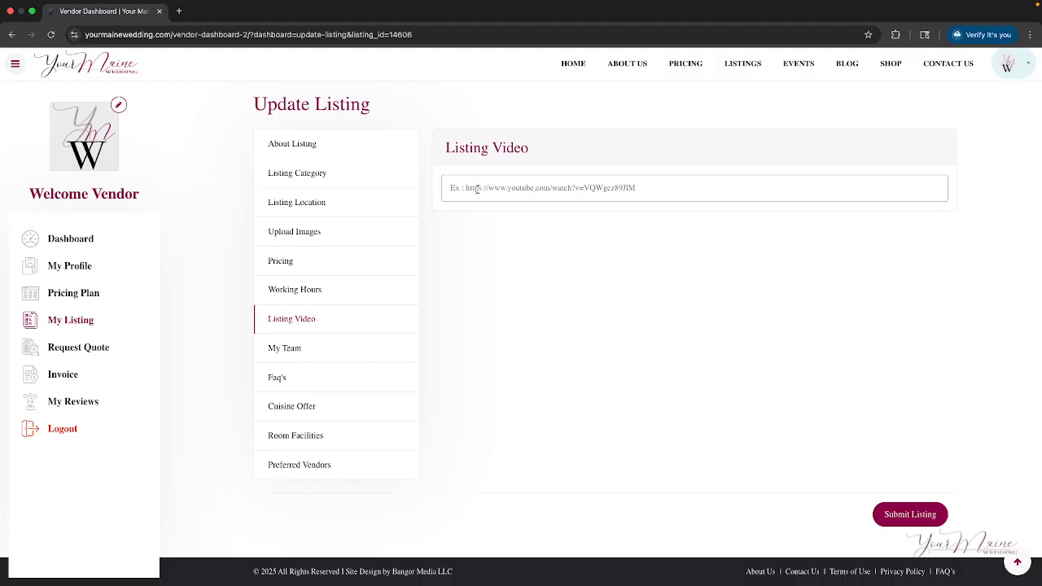
Step: Add a blank team member entry in the listing's My Team section and open its About Your Team field for editing
left_click(292, 352)
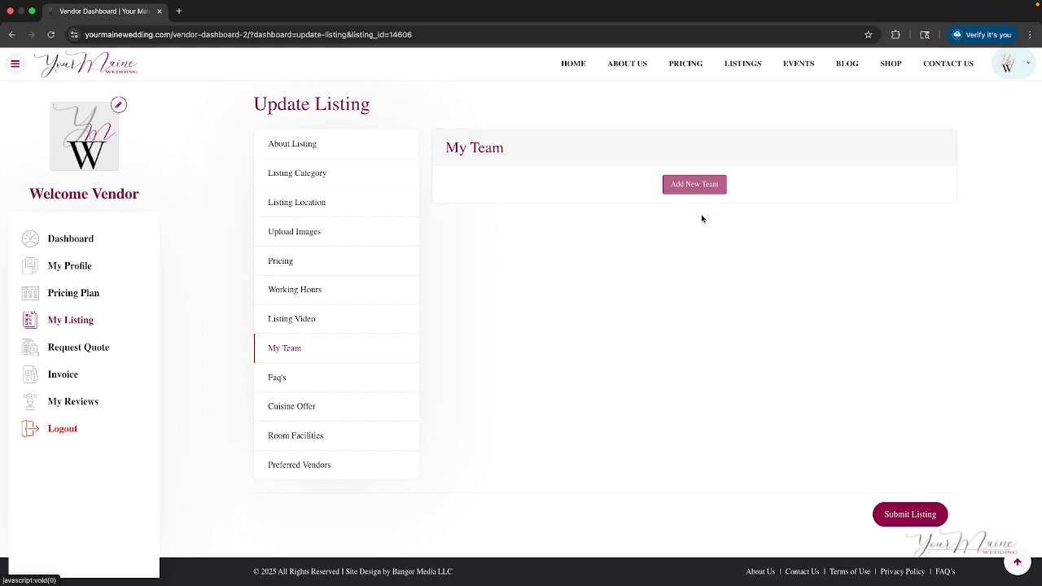
left_click(676, 187)
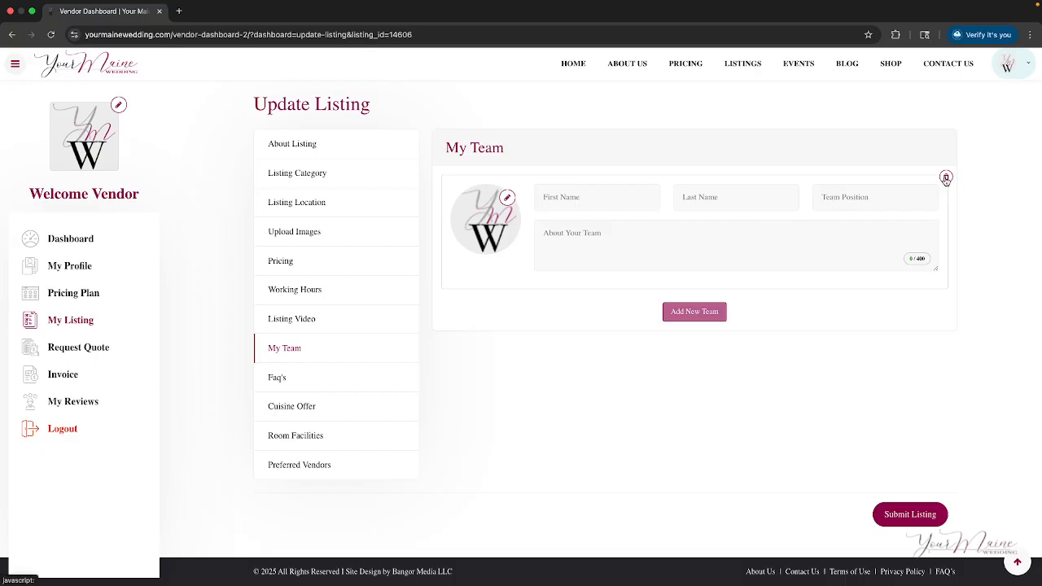
left_click(656, 240)
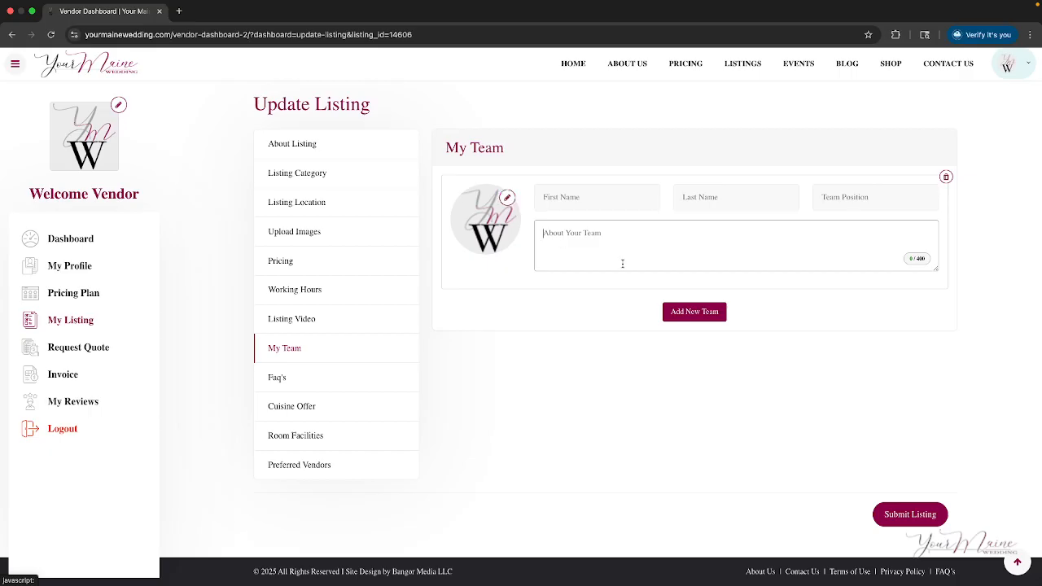
Step: Add a blank entry in the listing's FAQ section and check its title and description fields
left_click(337, 386)
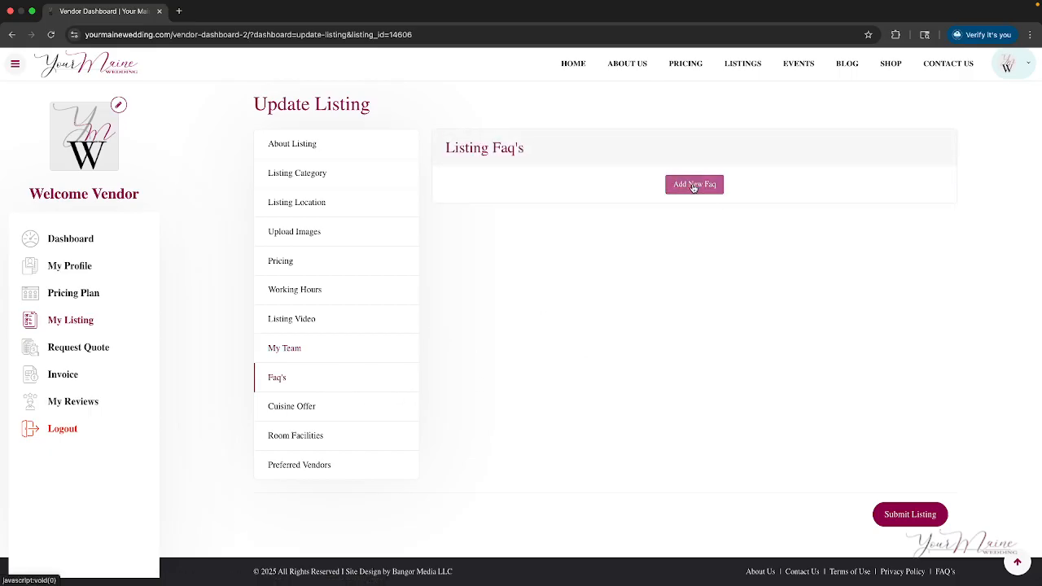
left_click(693, 186)
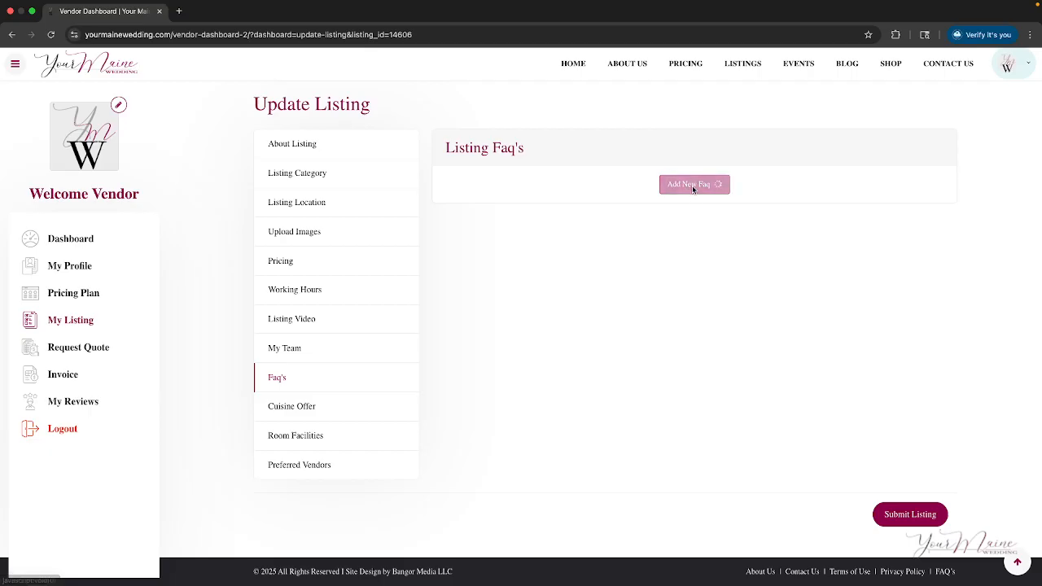
left_click(491, 200)
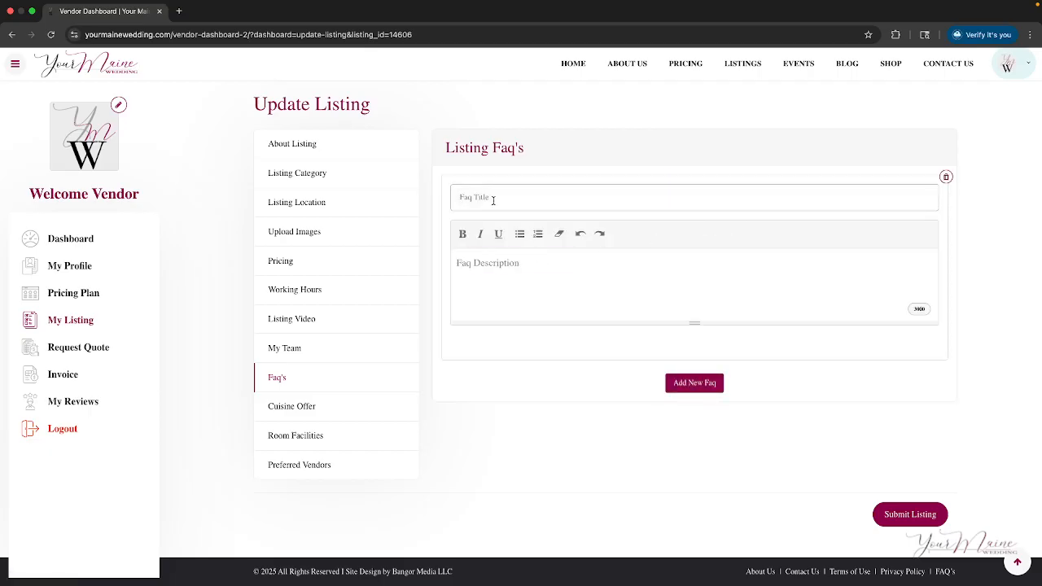
left_click(486, 271)
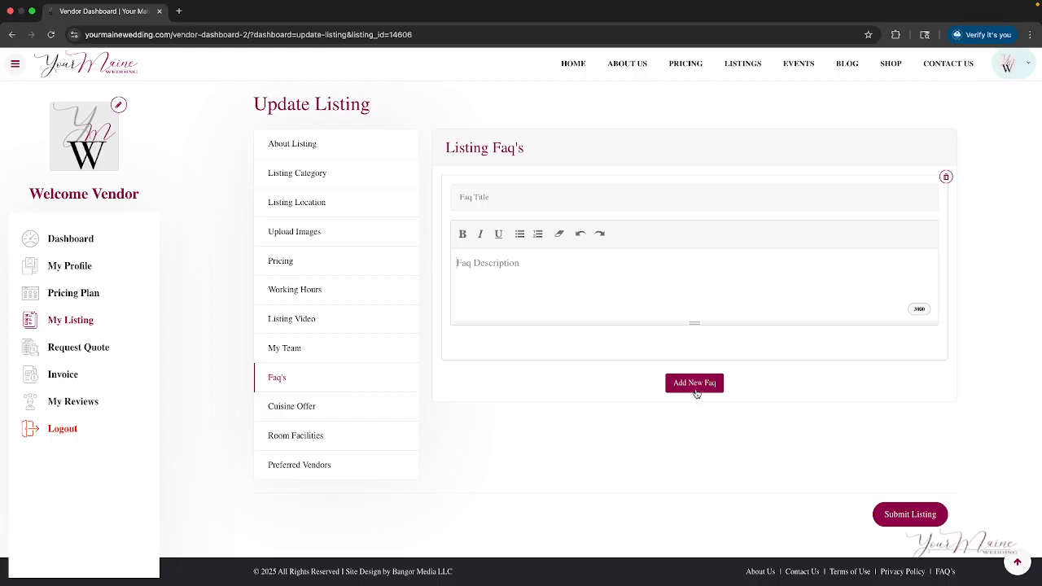
Step: Look through the listing's Cuisine Offer, Room Facilities and Preferred Vendors sections
left_click(350, 415)
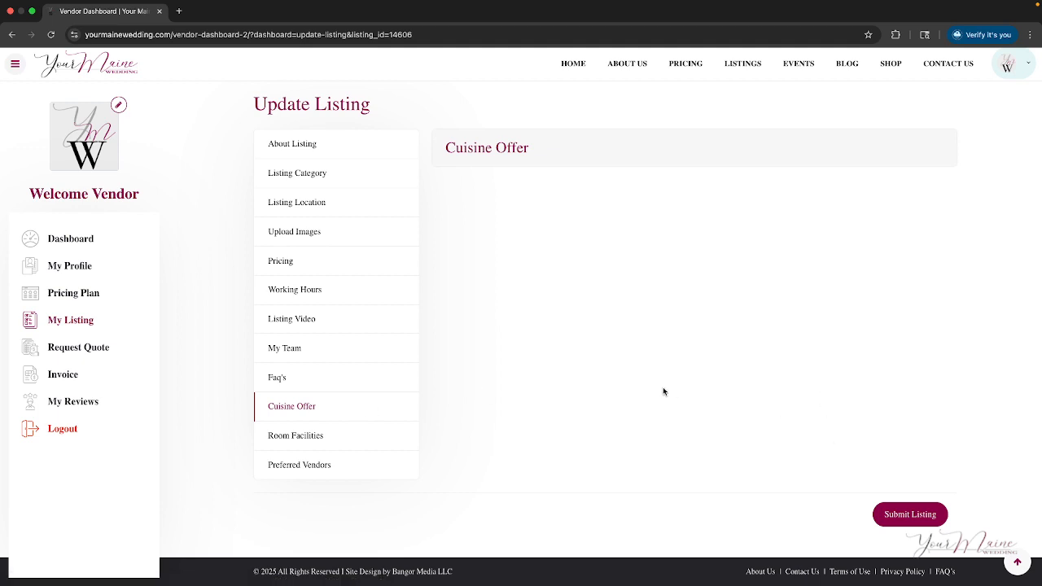
left_click(356, 442)
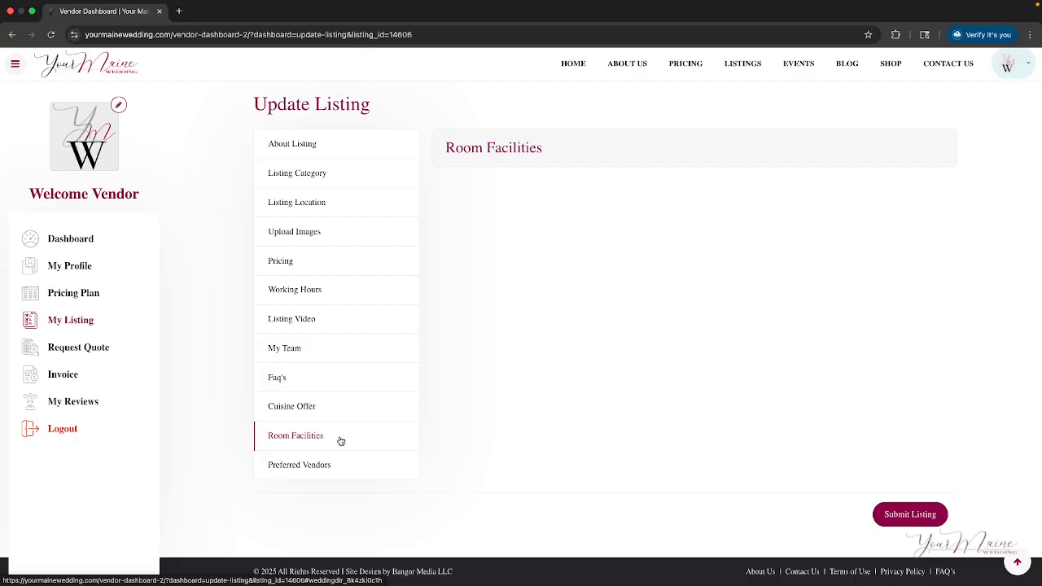
left_click(329, 471)
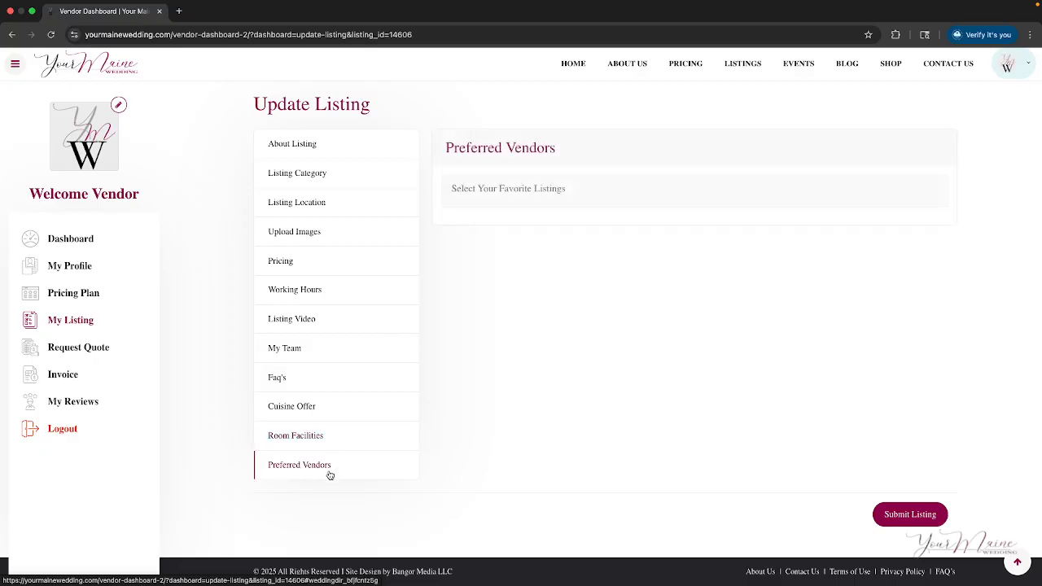
Step: Browse the favorite listings offered as preferred vendors, and close the list without selecting any
left_click(645, 199)
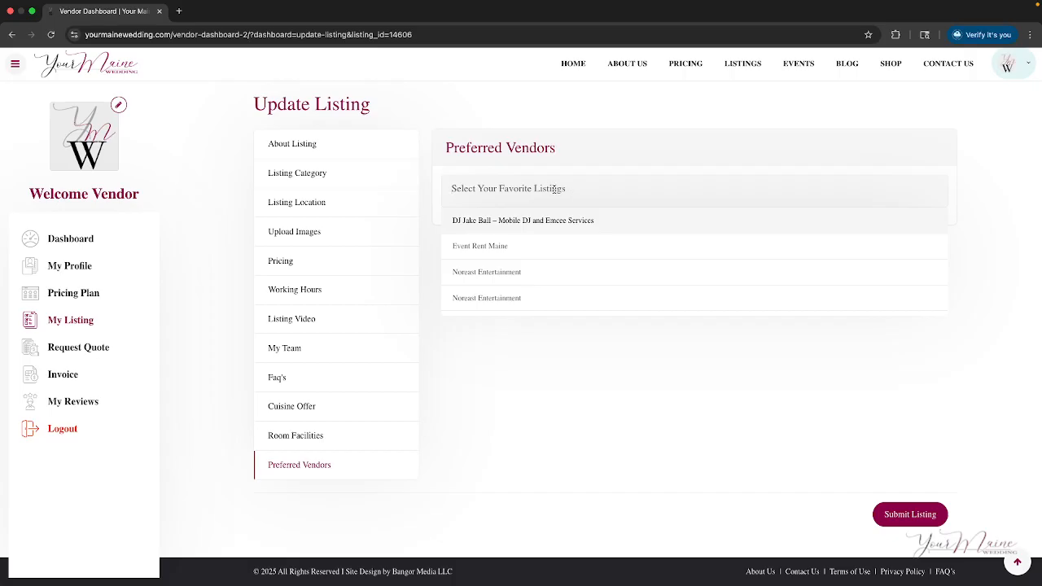
scroll(517, 279, "down", 2)
scroll(517, 280, "down", 2)
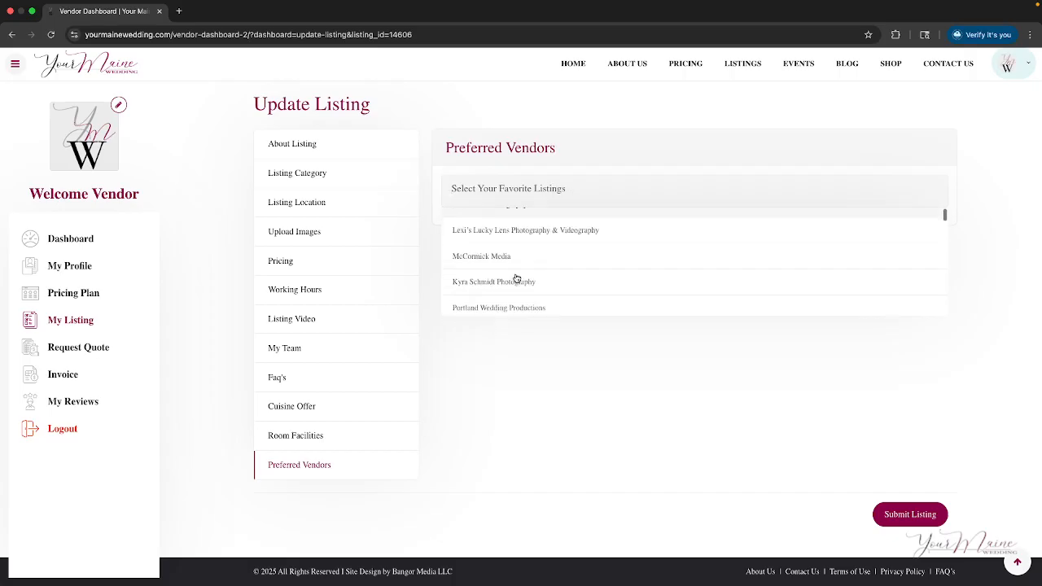
scroll(554, 275, "down", 1)
scroll(554, 275, "down", 2)
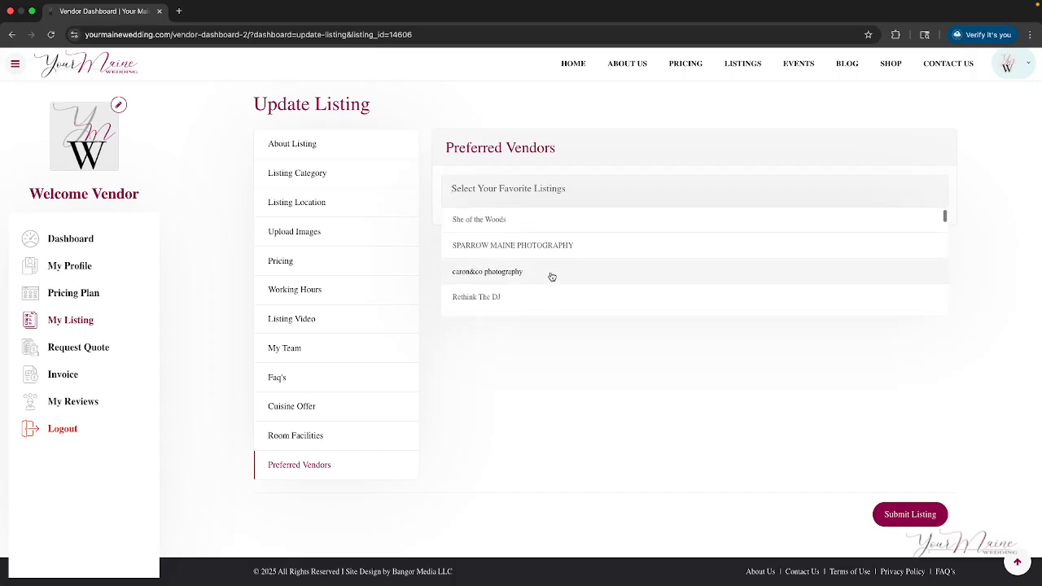
scroll(540, 272, "down", 1)
scroll(540, 272, "down", 1)
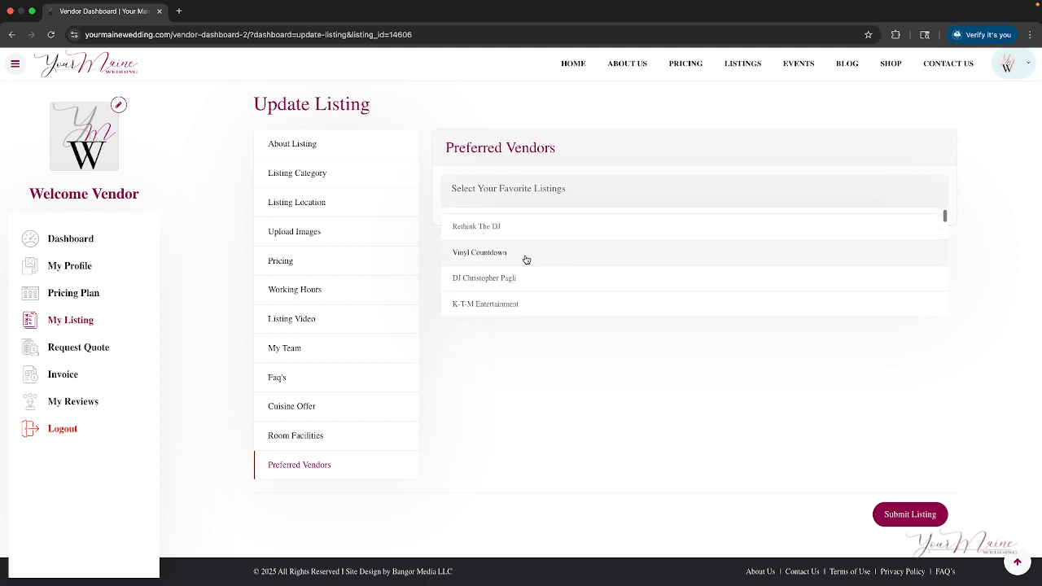
left_click(640, 425)
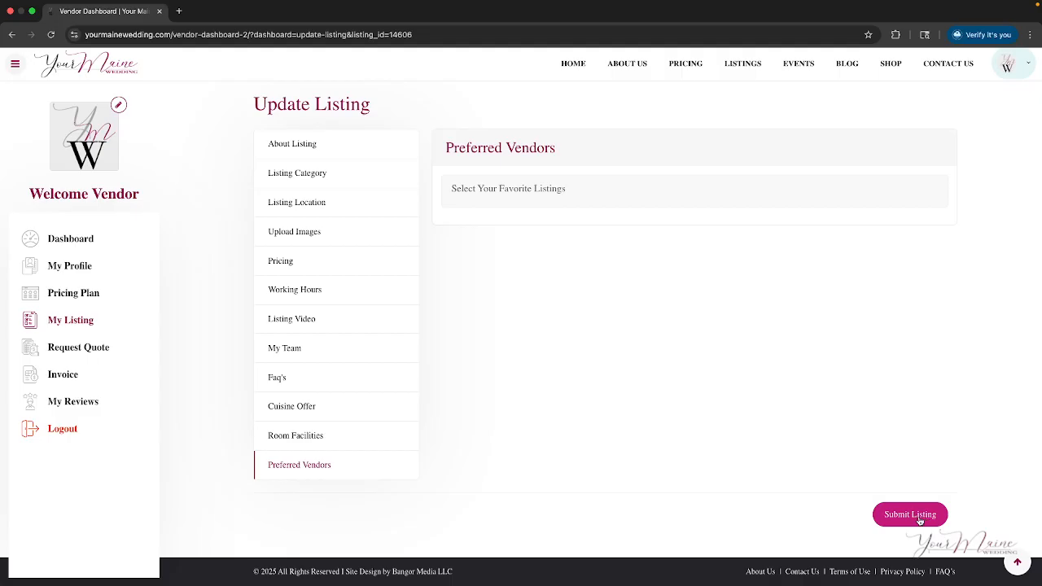
scroll(171, 332, "up", 1)
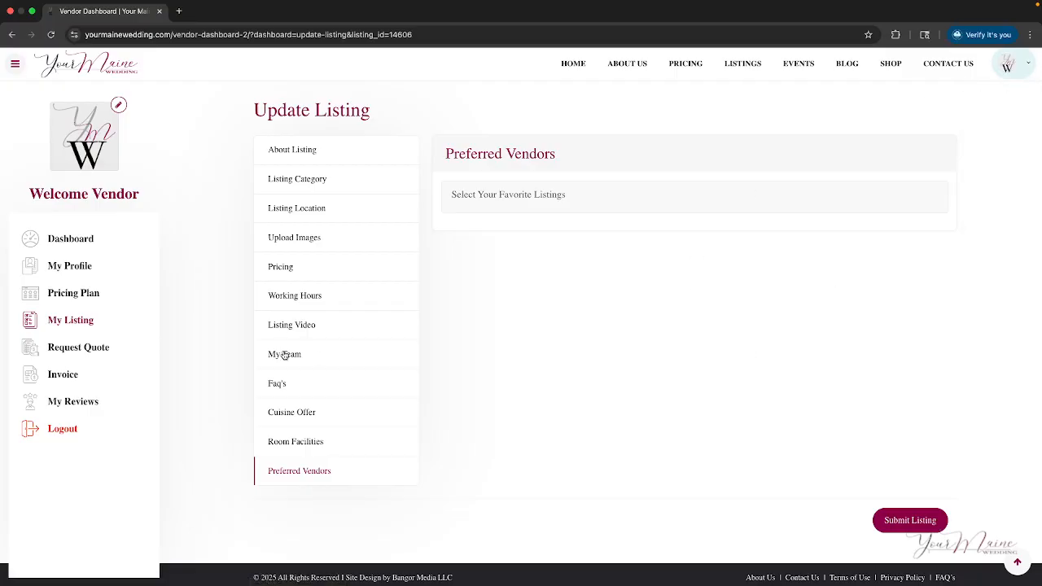
Step: View the vendor account's Request Quote and My Reviews pages, and return to the Dashboard
left_click(126, 350)
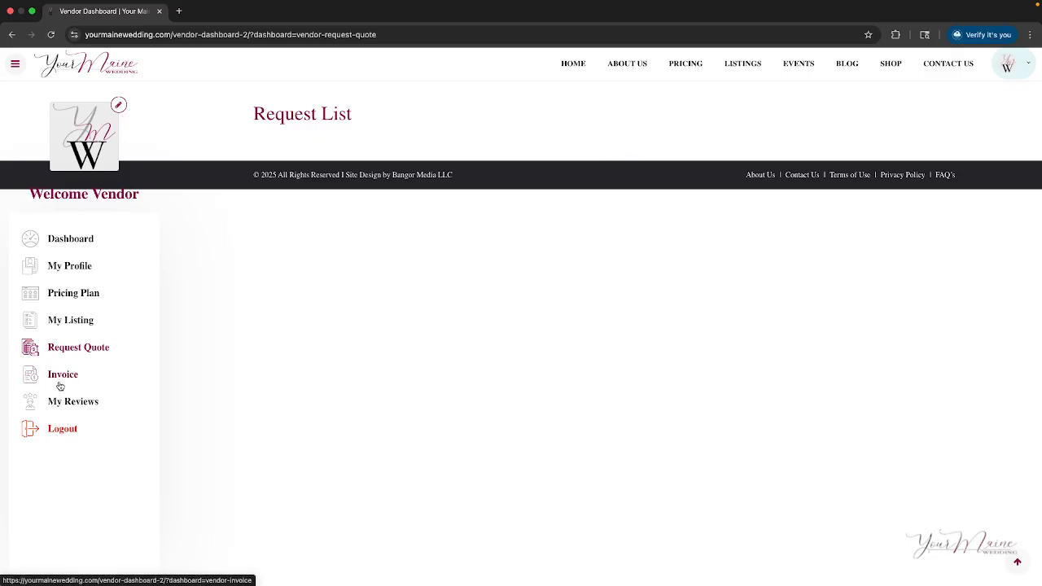
left_click(76, 402)
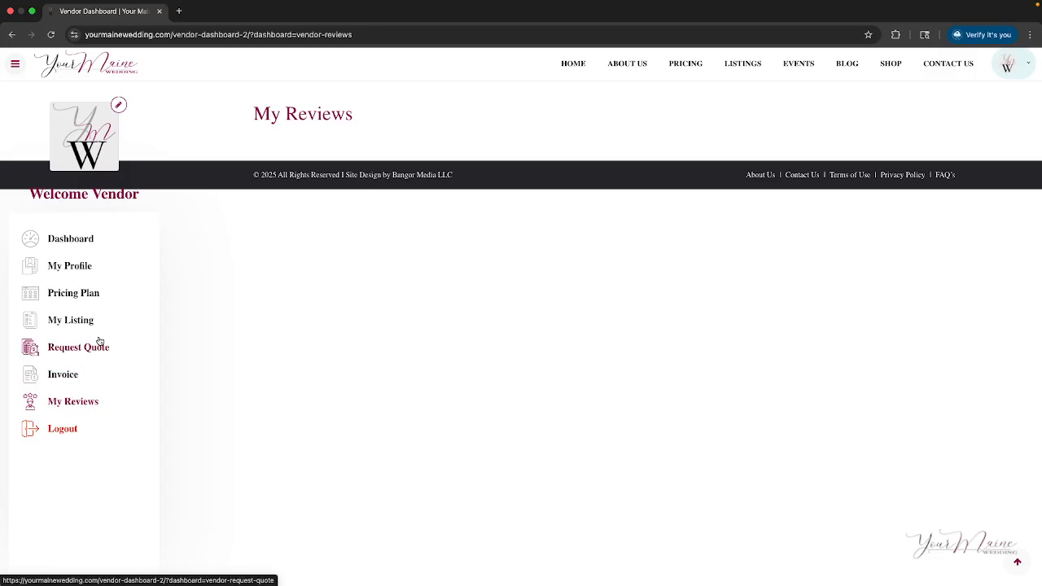
left_click(79, 242)
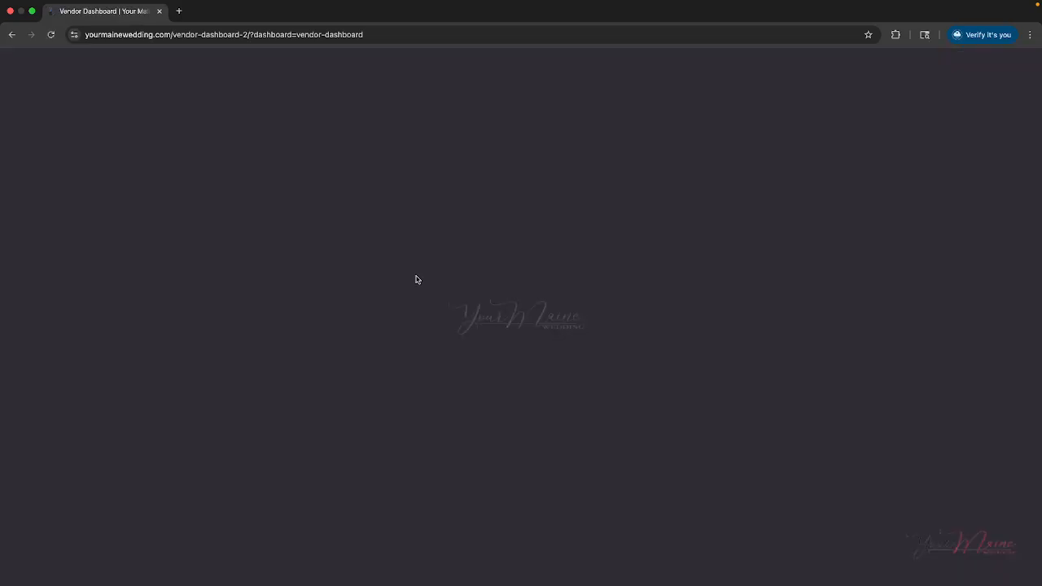